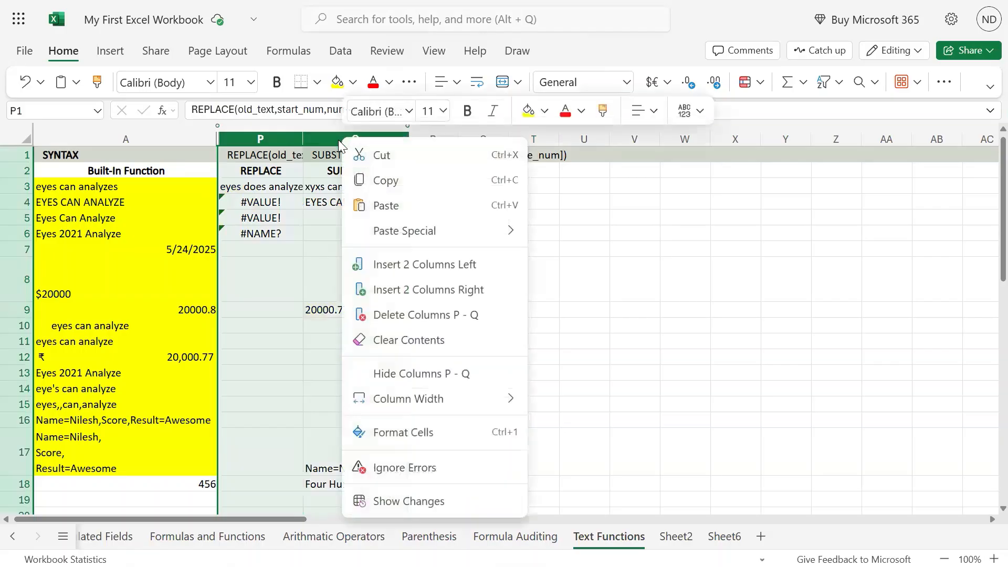
Hide columns P and Q and enter the heading VALUE in cell R2
{"action": "left_click", "coordinate": [351, 374]}
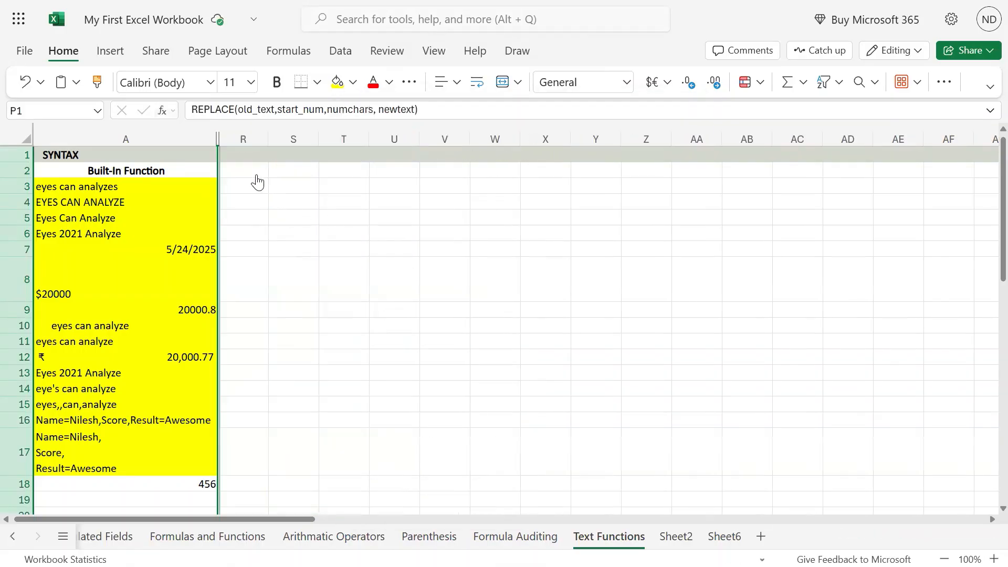
{"action": "left_click", "coordinate": [256, 173]}
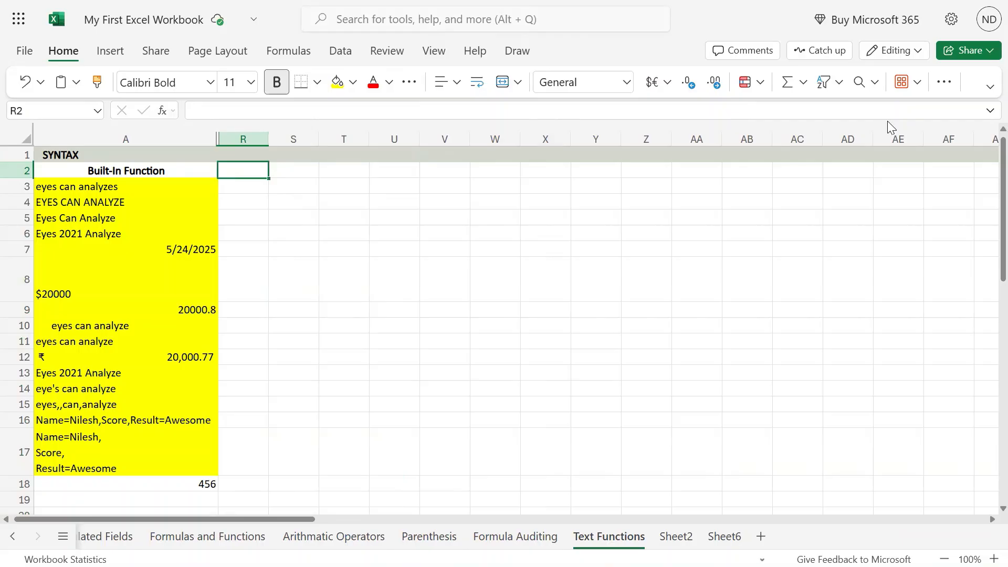
{"action": "type", "text": "VALUE"}
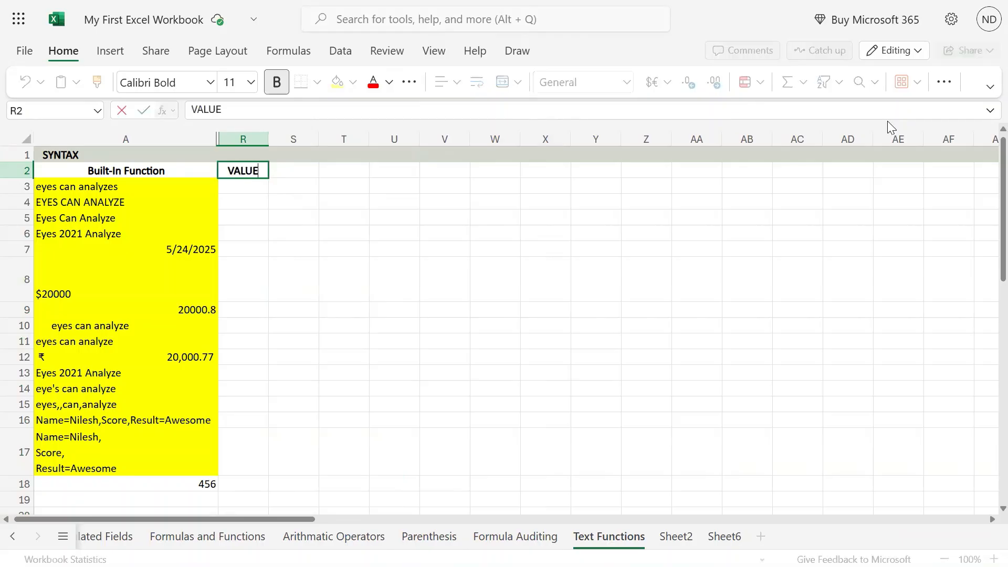
{"action": "key", "text": "Return"}
{"action": "key", "text": "Up"}
{"action": "key", "text": "Up"}
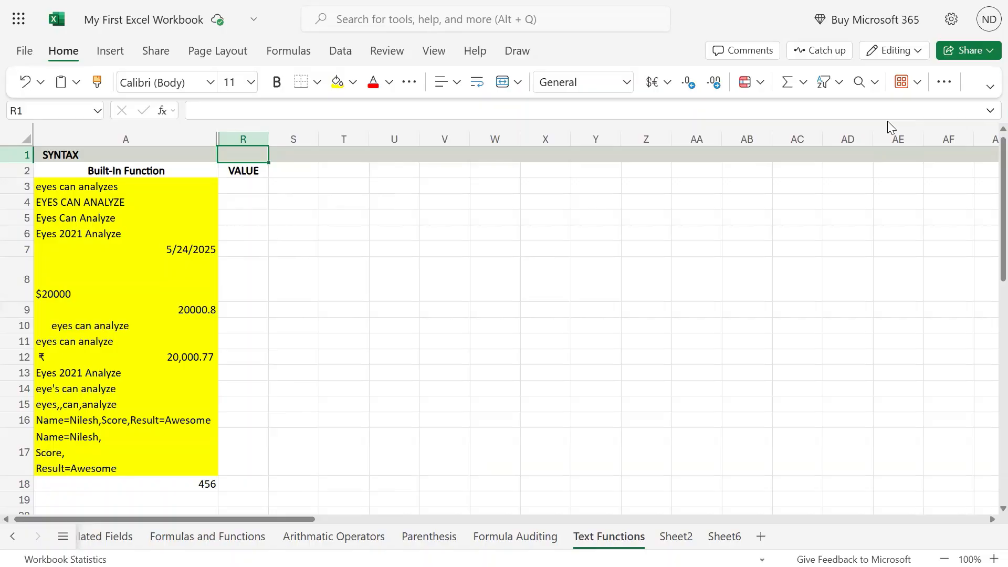
Convert the number 20000.8 in cell A9 to text by adding a leading apostrophe
{"action": "key", "text": "Down"}
{"action": "key", "text": "Down"}
{"action": "key", "text": "Down"}
{"action": "key", "text": "Down"}
{"action": "key", "text": "Down"}
{"action": "key", "text": "Down"}
{"action": "key", "text": "Down"}
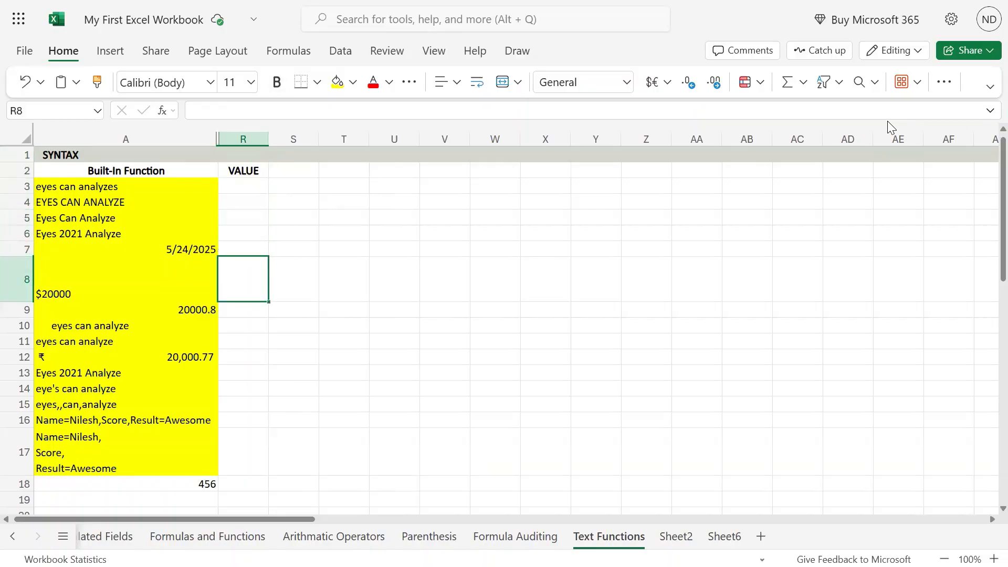
{"action": "key", "text": "Down"}
{"action": "key", "text": "Left"}
{"action": "key", "text": "F2"}
{"action": "key", "text": "Left"}
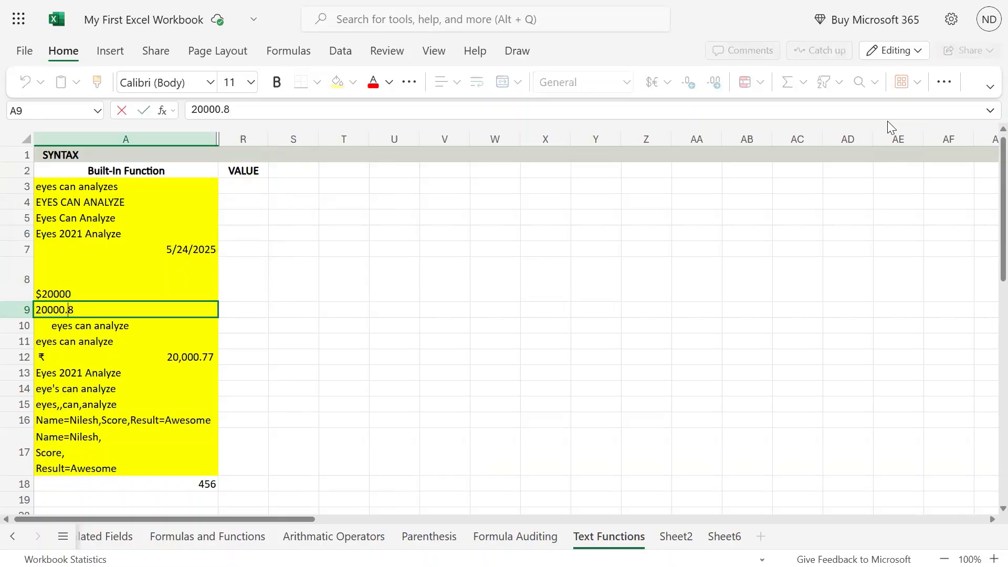
{"action": "key", "text": "Left"}
{"action": "key", "text": "Left"}
{"action": "key", "text": "Left"}
{"action": "type", "text": "'"}
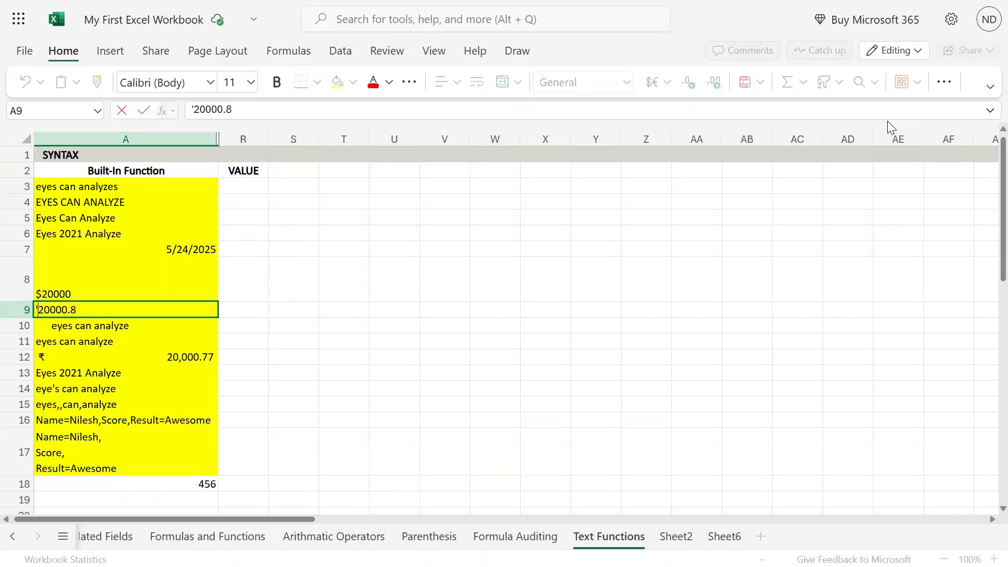
{"action": "key", "text": "Return"}
{"action": "key", "text": "Up"}
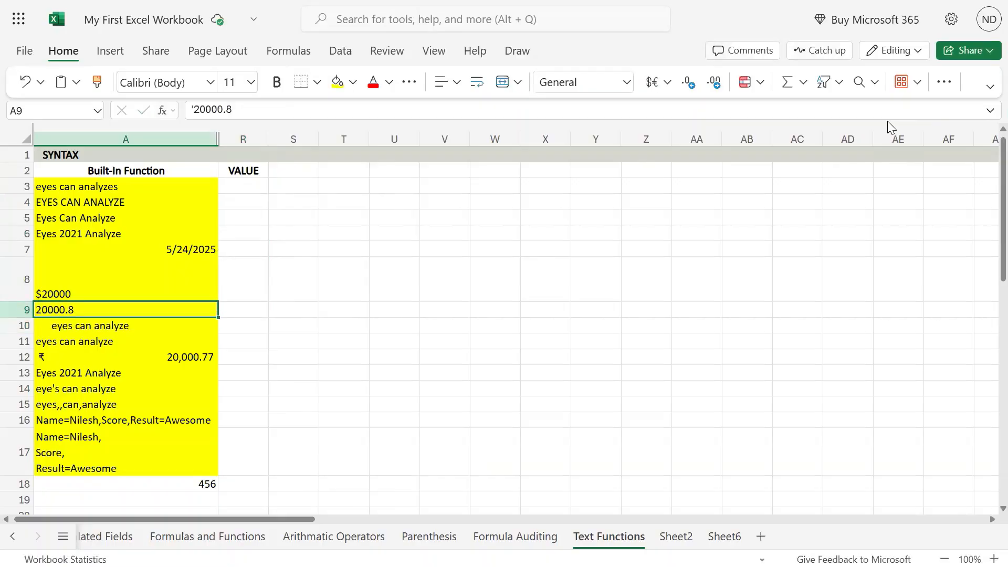
Enter the formula =VALUE(A9) in cell R9 to convert the text number back to a number
{"action": "key", "text": "Right"}
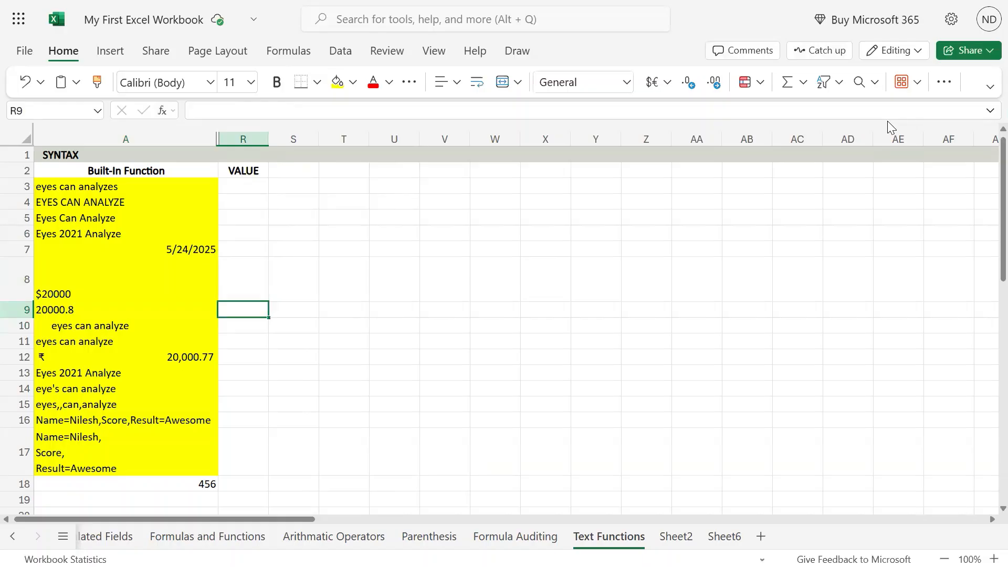
{"action": "type", "text": "=value"}
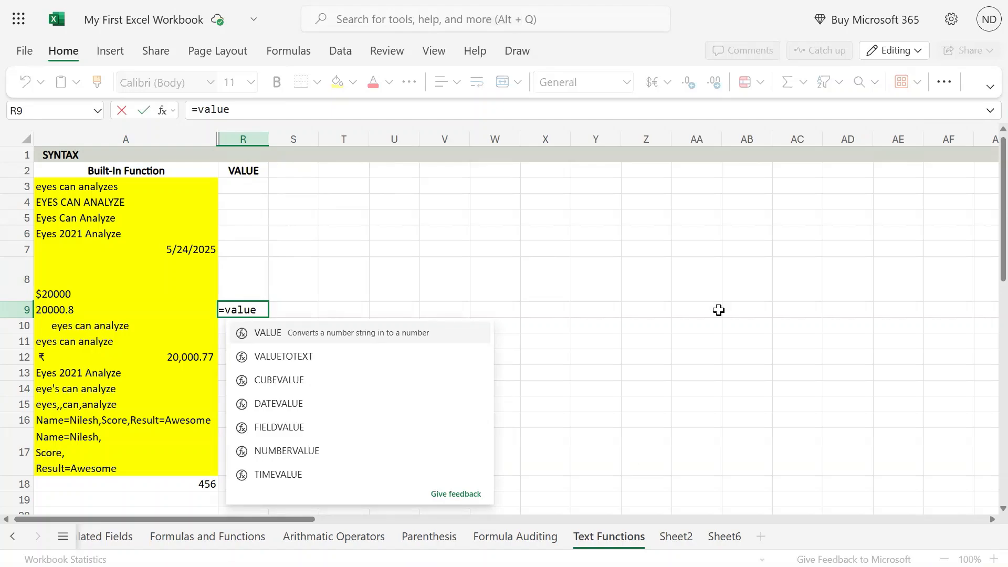
{"action": "type", "text": "(A9"}
{"action": "key", "text": "Return"}
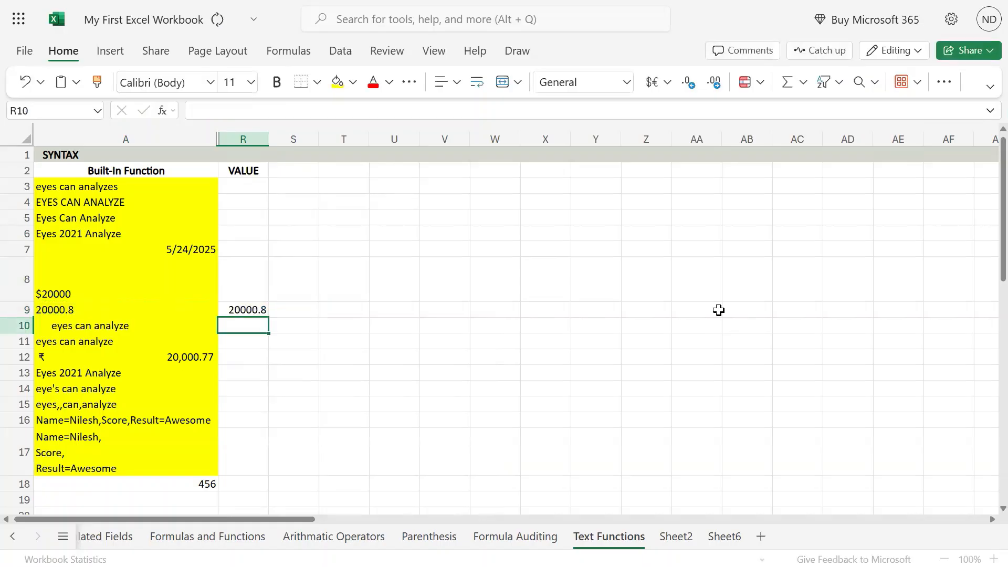
{"action": "key", "text": "Up"}
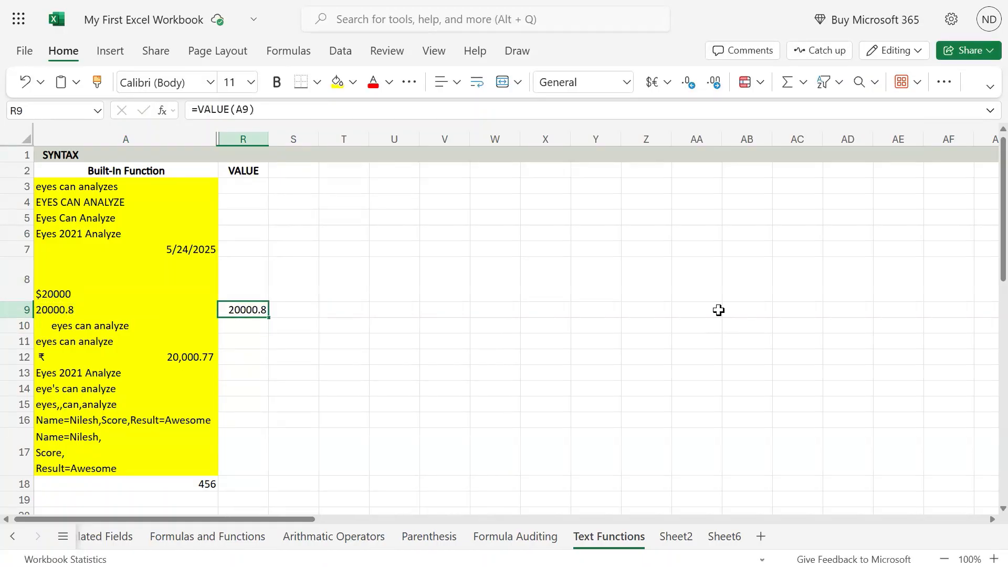
Clear the formula in R9 and remove the leading apostrophe from 20000.8 in A9
{"action": "key", "text": "Delete"}
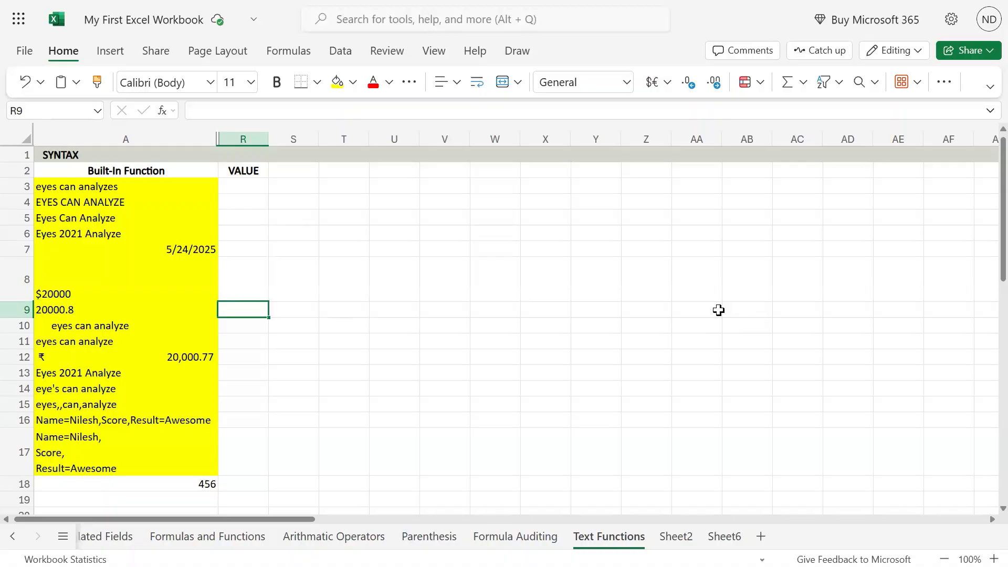
{"action": "key", "text": "Left"}
{"action": "key", "text": "F2"}
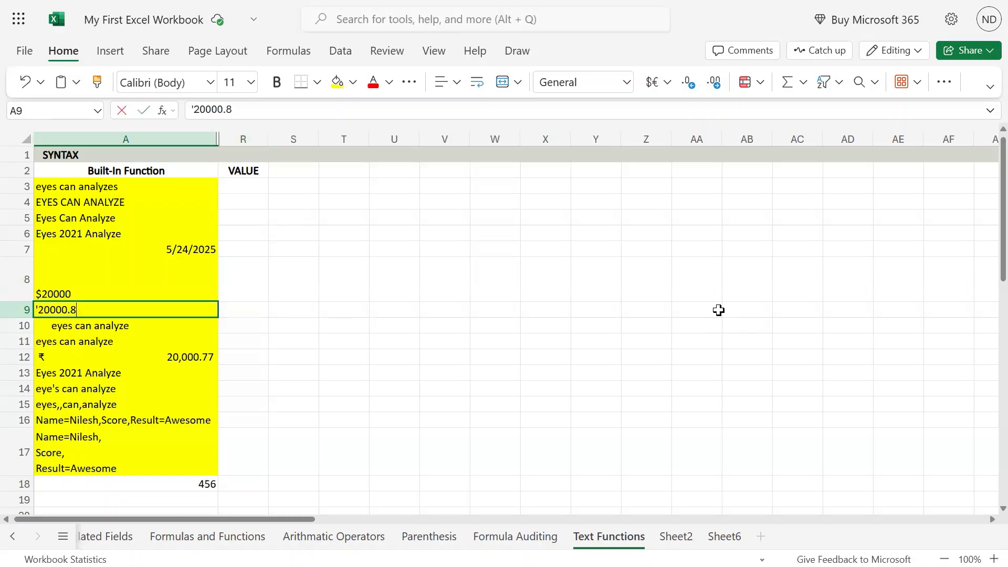
{"action": "key", "text": "BackSpace"}
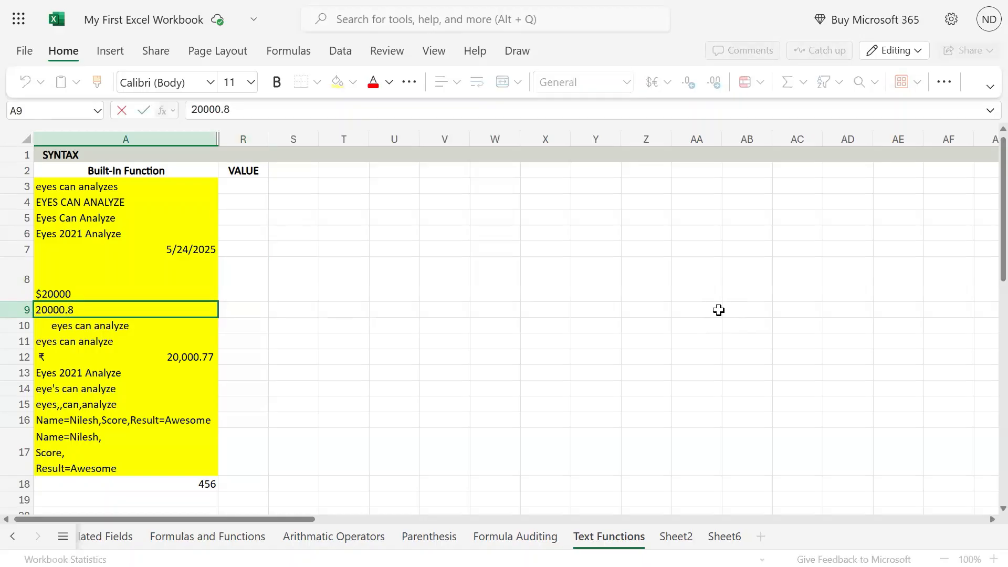
{"action": "key", "text": "Return"}
{"action": "key", "text": "Up"}
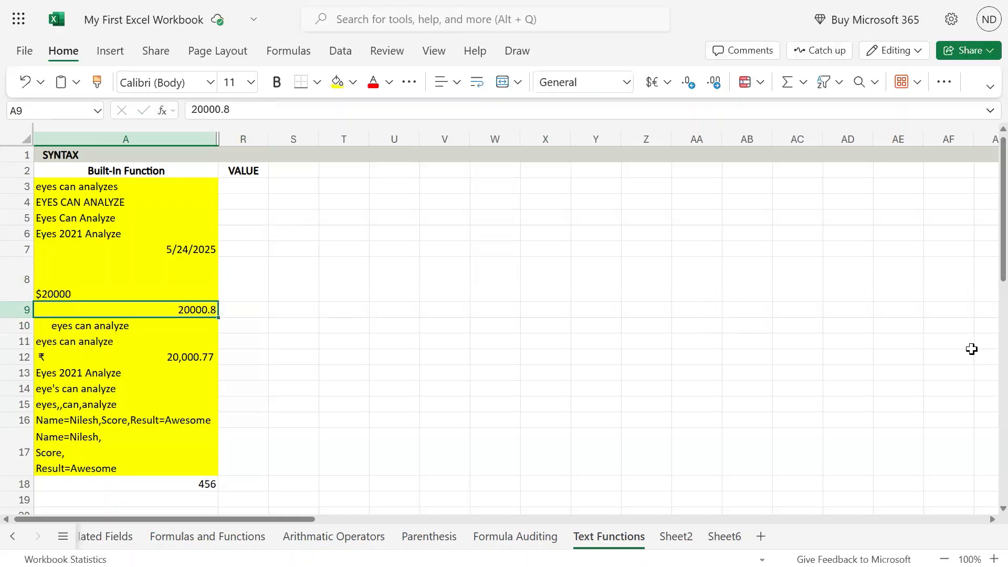
{"action": "left_click", "coordinate": [971, 349]}
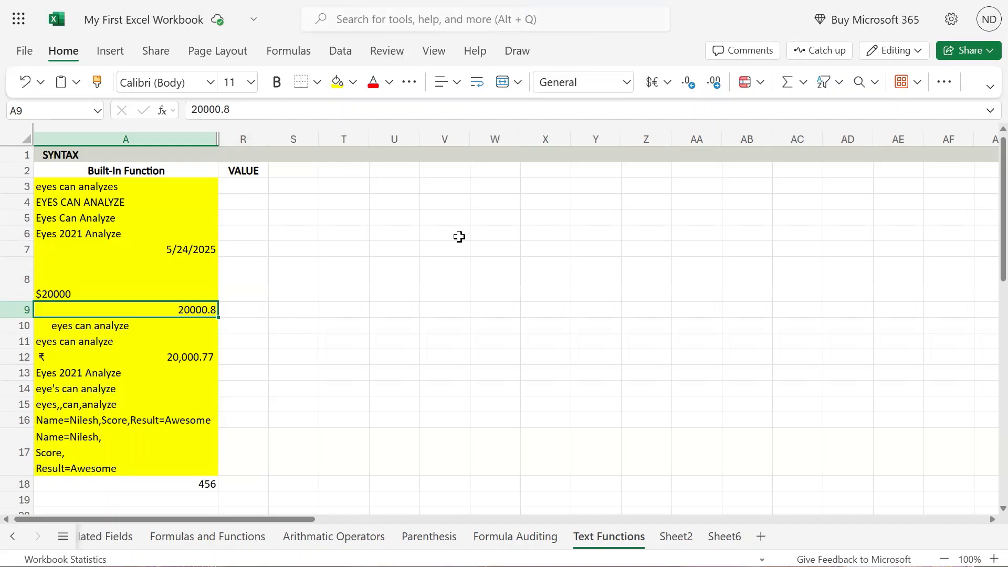
Enter the syntax description VALUE(text) in cell R1, above the VALUE heading
{"action": "left_click", "coordinate": [260, 156]}
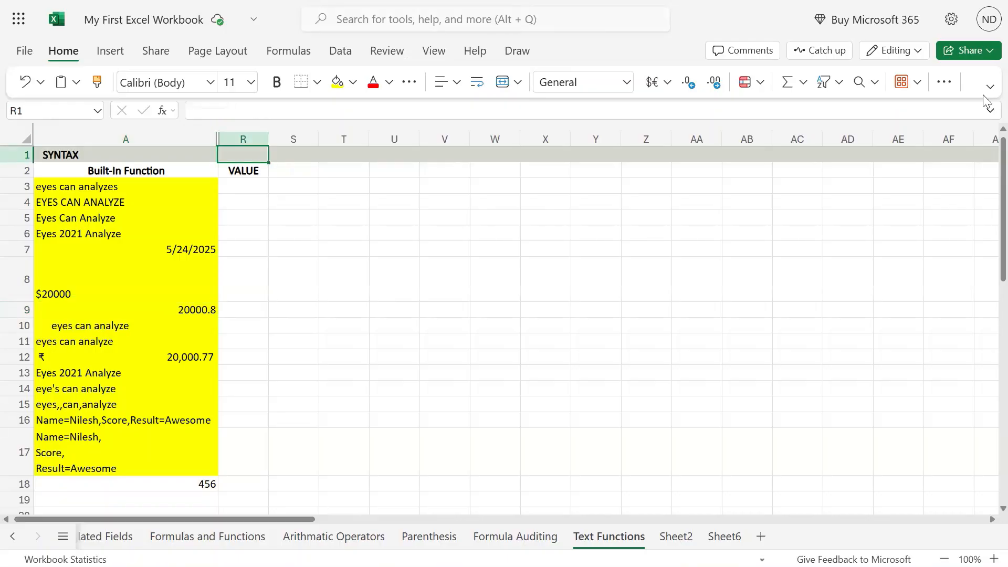
{"action": "type", "text": "VALUE("}
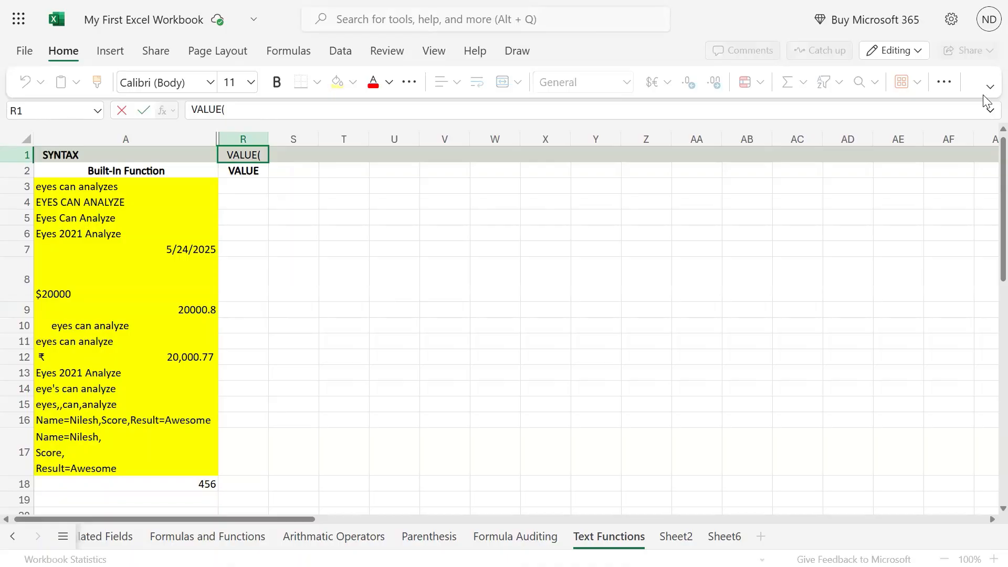
{"action": "type", "text": "text)"}
{"action": "key", "text": "Return"}
{"action": "key", "text": "Return"}
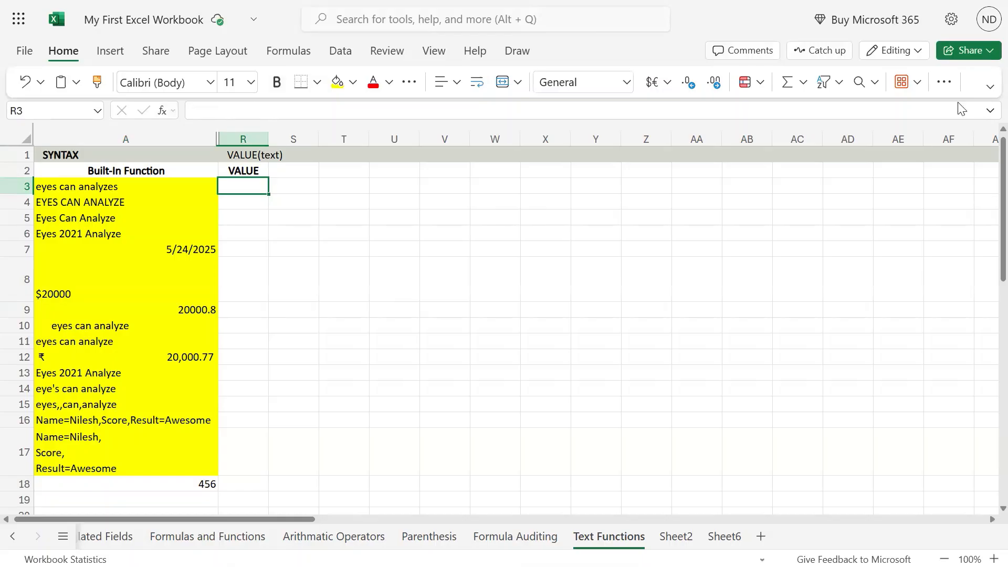
Enter the formula =VALUE(A7) in cell R7 to convert the date in A7 to a number
{"action": "mouse_move", "coordinate": [503, 1]}
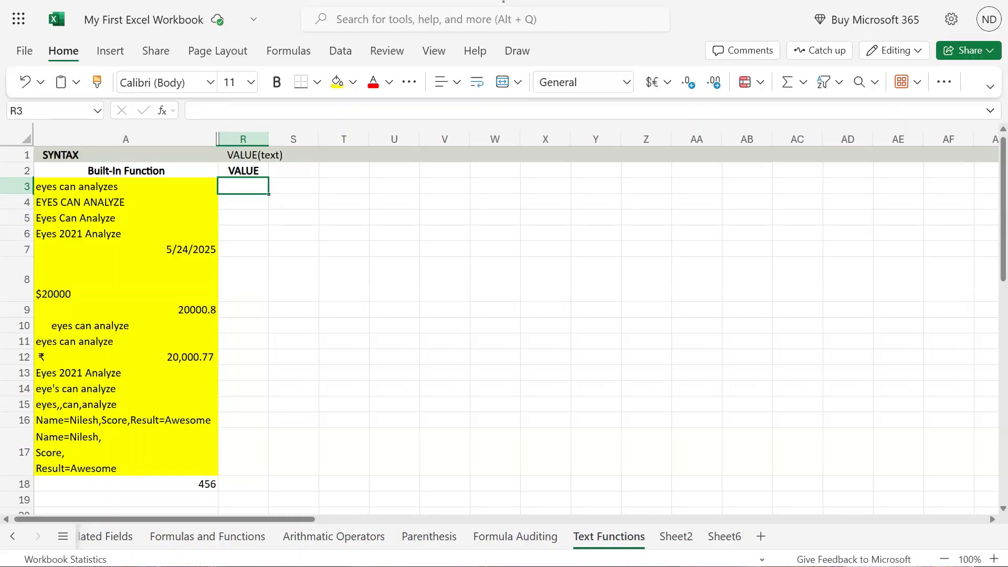
{"action": "left_click", "coordinate": [247, 249]}
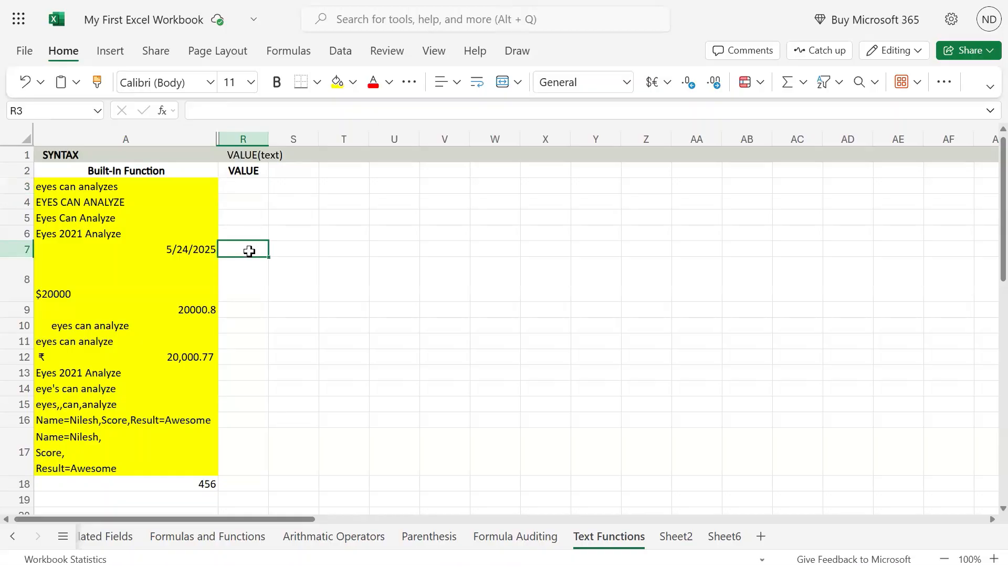
{"action": "type", "text": "=val"}
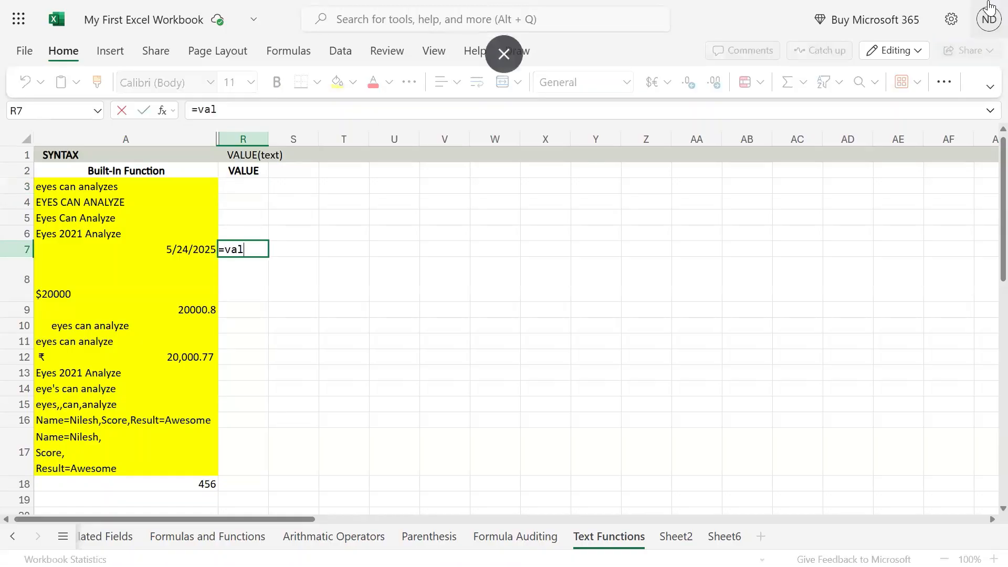
{"action": "type", "text": "ue("}
{"action": "key", "text": "Left"}
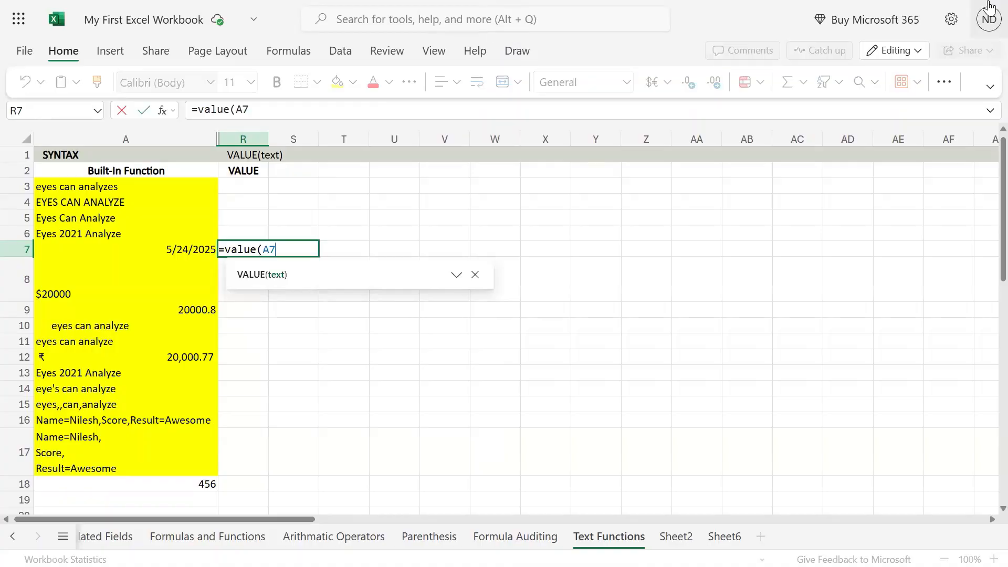
{"action": "key", "text": "Return"}
{"action": "key", "text": "Up"}
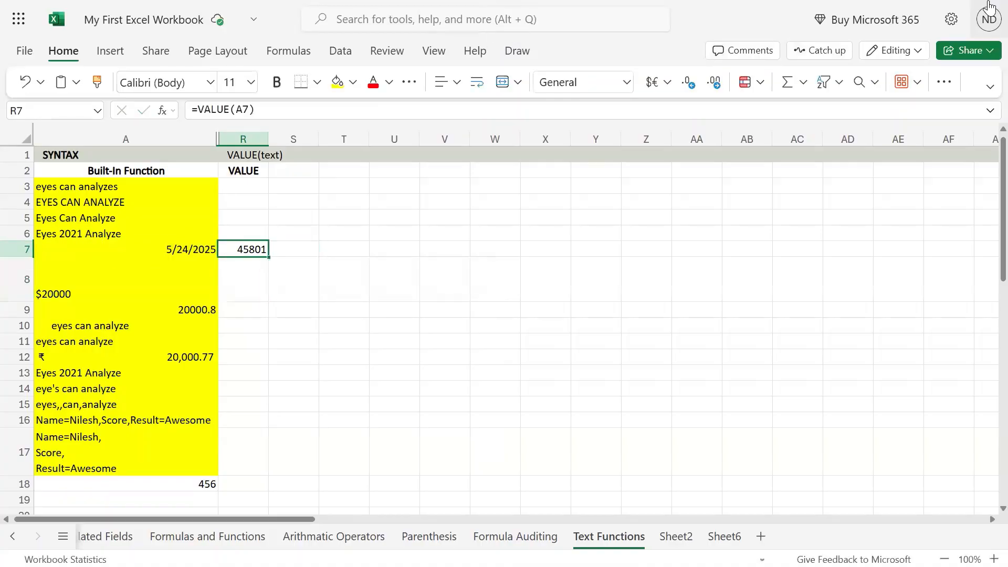
Copy the VALUE formula from R7 to R12 so it converts the rupee amount in A12
{"action": "key", "text": "Left"}
{"action": "key", "text": "Right"}
{"action": "key", "text": "Down"}
{"action": "key", "text": "Up"}
{"action": "key", "text": "ctrl+c"}
{"action": "key", "text": "Down"}
{"action": "key", "text": "Down"}
{"action": "key", "text": "Down"}
{"action": "key", "text": "Down"}
{"action": "key", "text": "Down"}
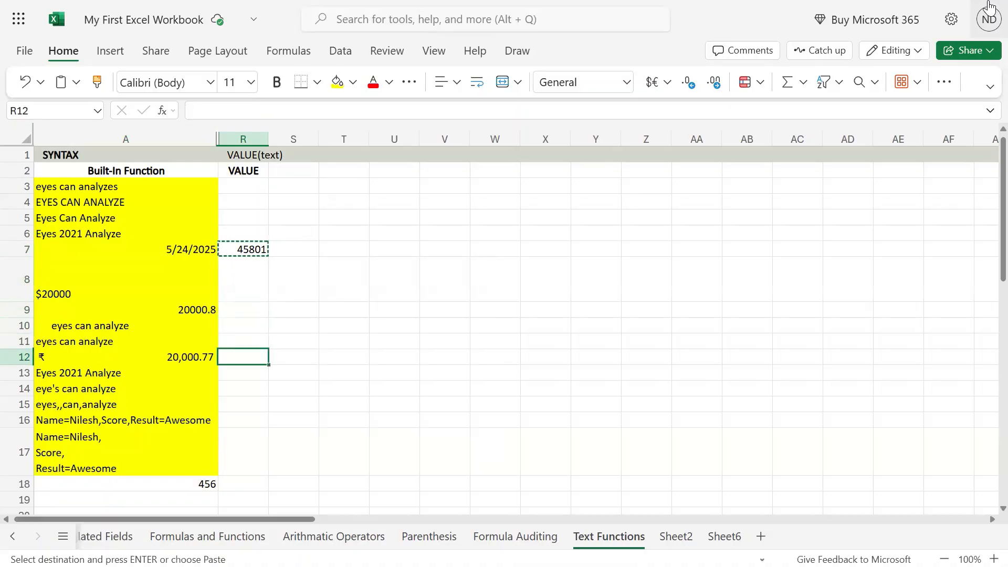
{"action": "key", "text": "ctrl+v"}
{"action": "key", "text": "Left"}
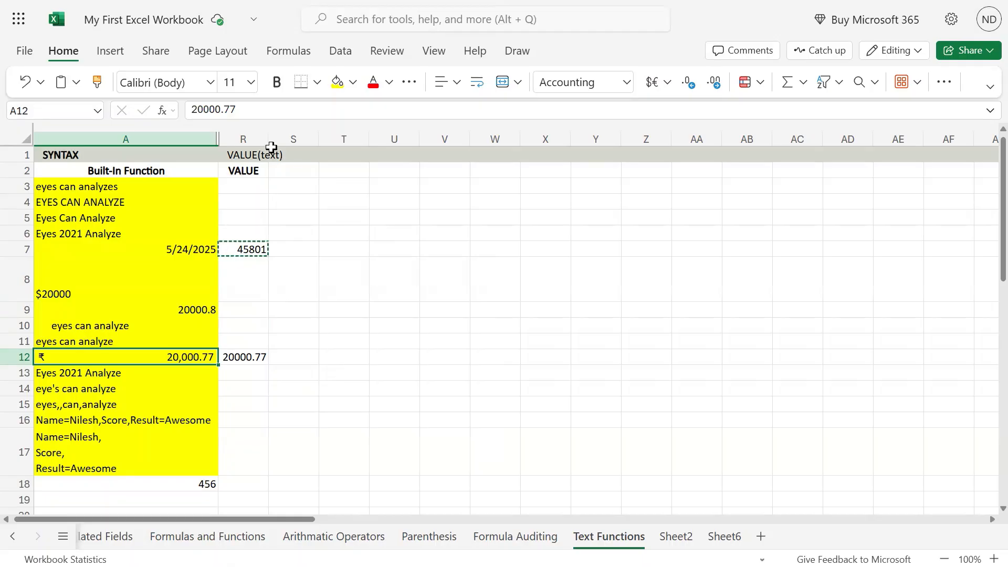
Widen column R slightly and compare the formula in R12 with its source cell A12
{"action": "left_click_drag", "start_coordinate": [269, 140], "coordinate": [291, 342]}
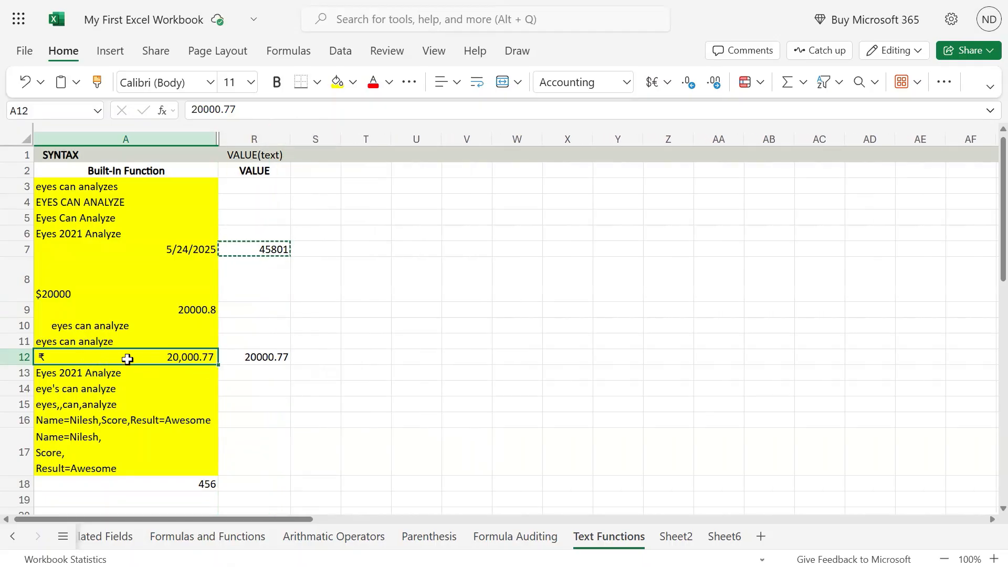
{"action": "left_click", "coordinate": [285, 360]}
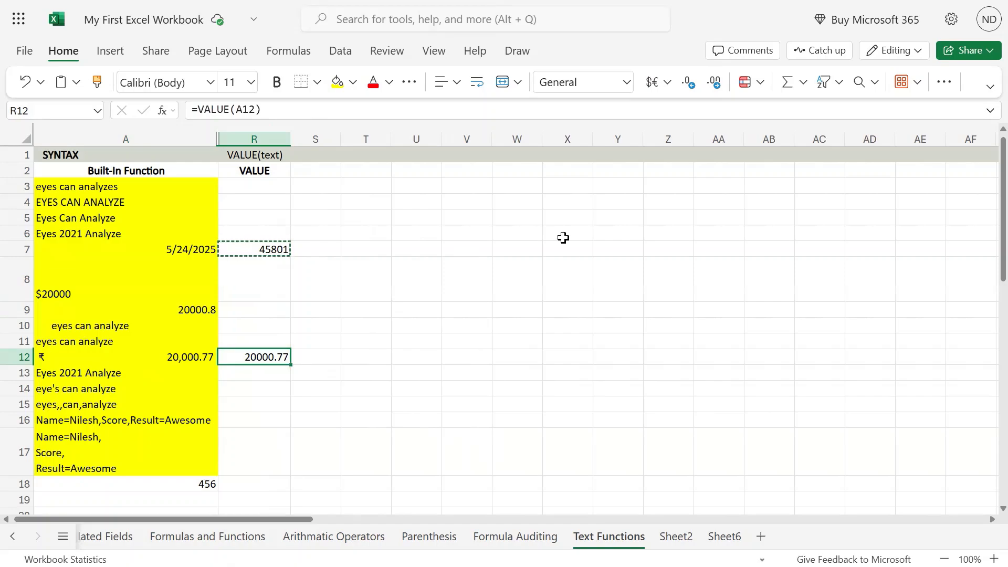
{"action": "key", "text": "Left"}
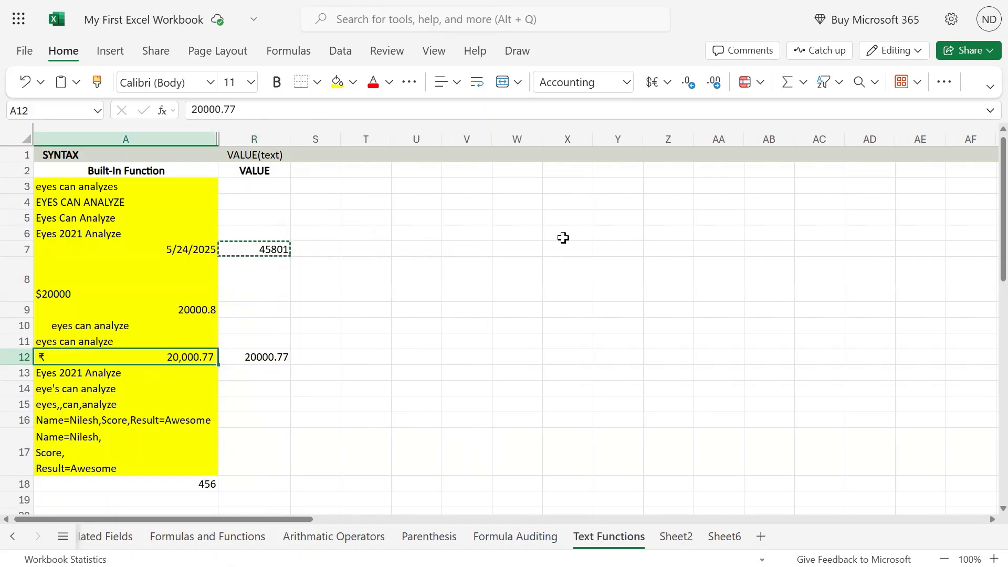
{"action": "key", "text": "Right"}
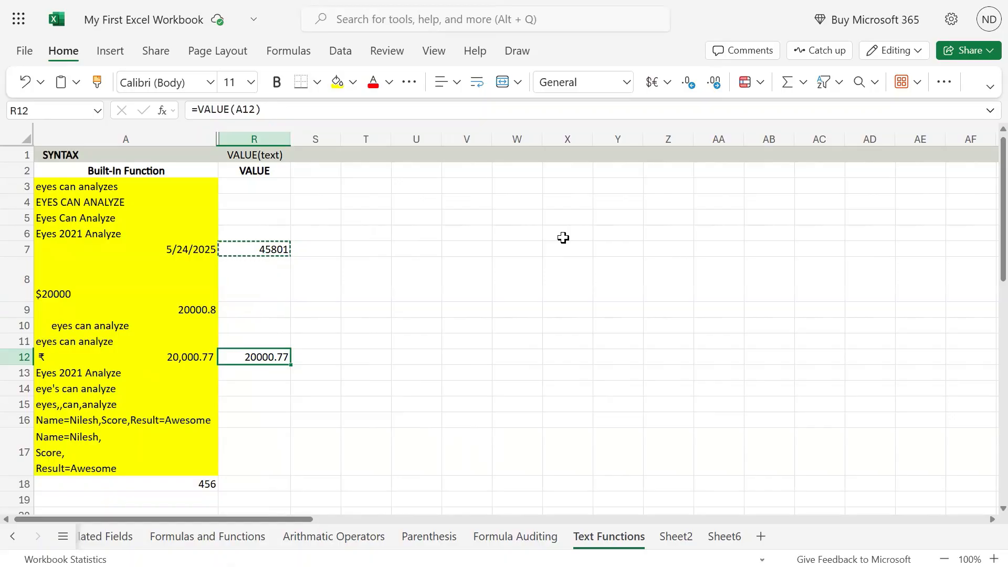
Copy the VALUE formula from R12 to R8 so it converts the $20000 text in A8
{"action": "key", "text": "ctrl+c"}
{"action": "key", "text": "Up"}
{"action": "key", "text": "Up"}
{"action": "key", "text": "Up"}
{"action": "key", "text": "Up"}
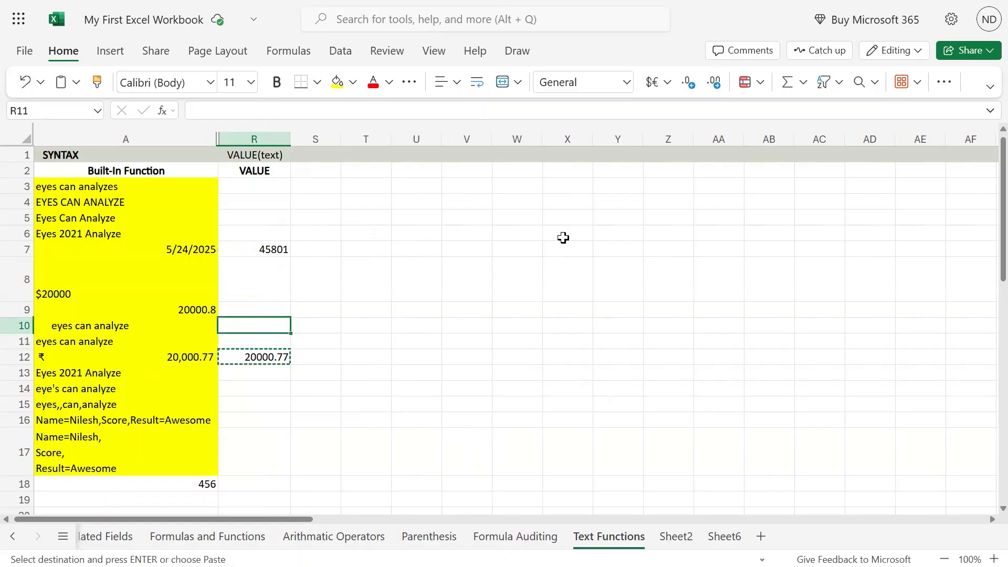
{"action": "key", "text": "Left"}
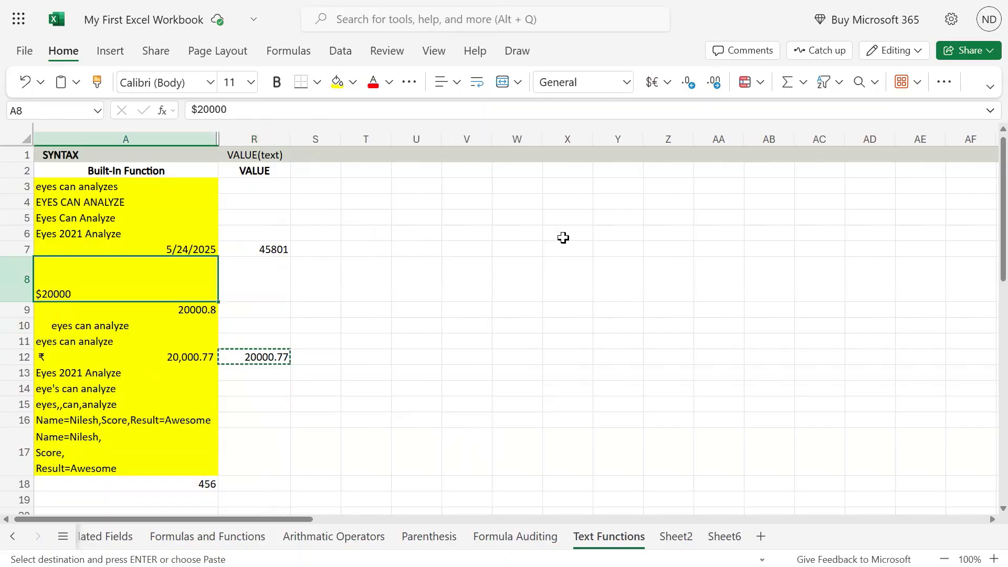
{"action": "key", "text": "Right"}
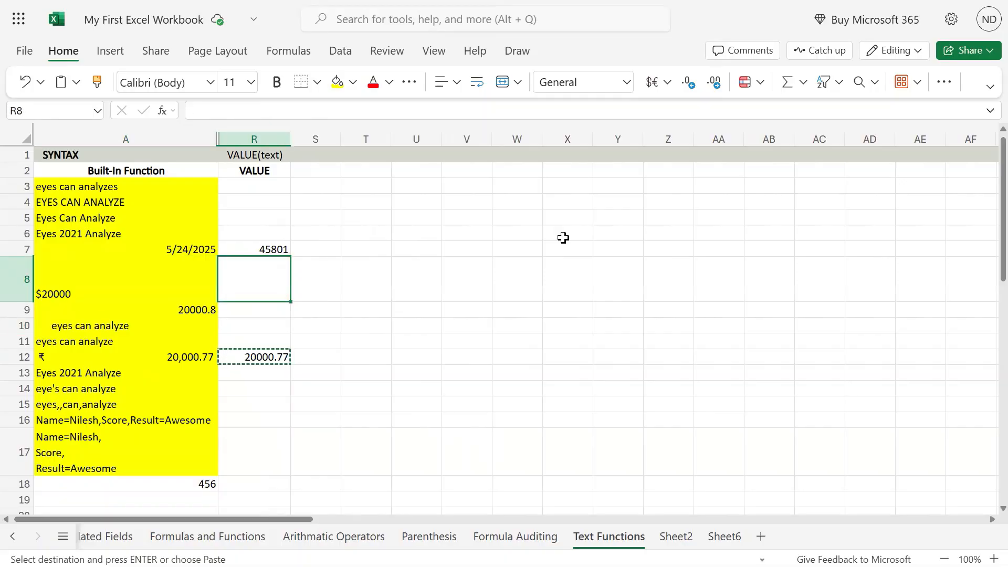
{"action": "key", "text": "Left"}
{"action": "key", "text": "Right"}
{"action": "key", "text": "ctrl+v"}
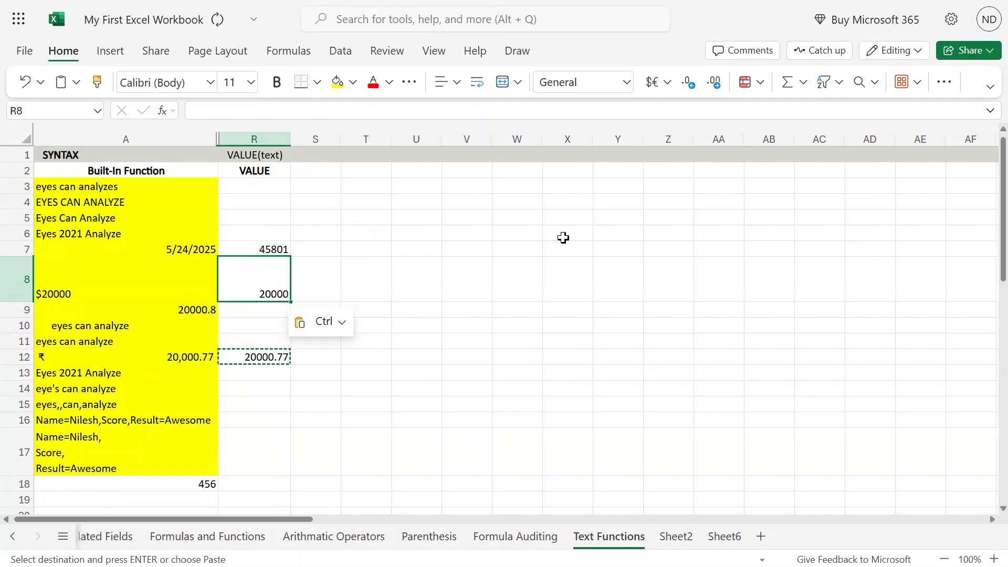
Check the $20000 text in A8, and copy the VALUE formula from R8 to R3 for the text in A3
{"action": "key", "text": "Left"}
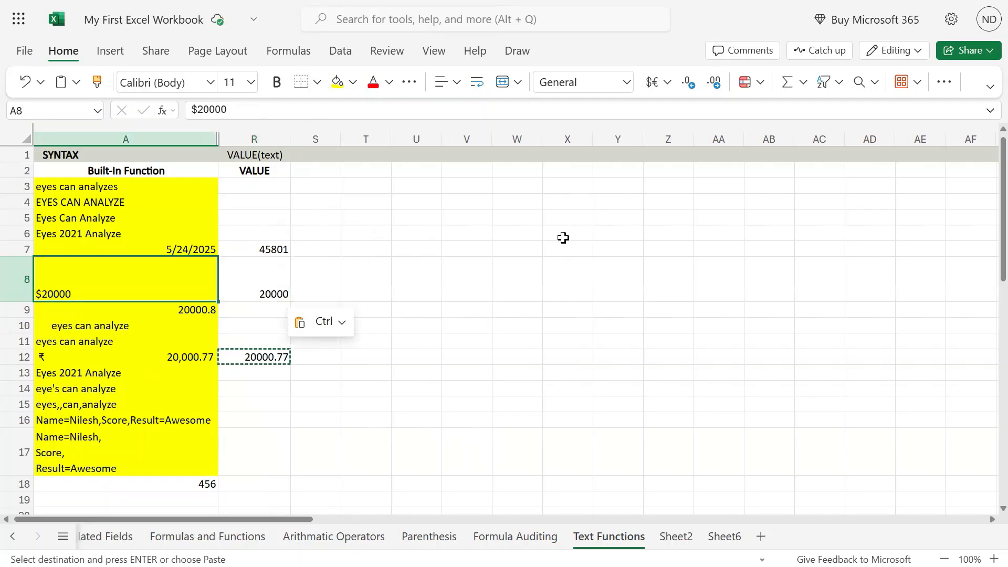
{"action": "key", "text": "F2"}
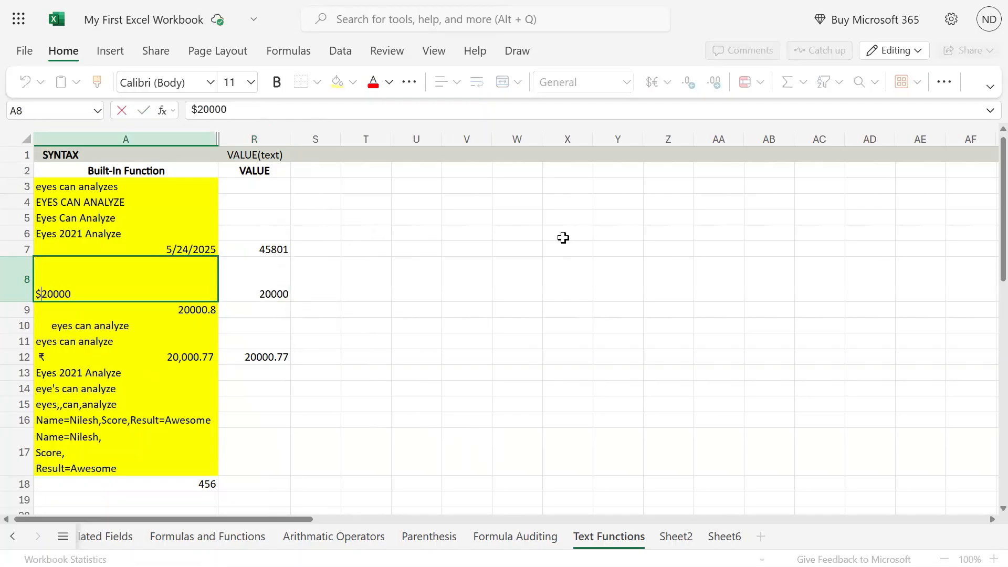
{"action": "key", "text": "Escape"}
{"action": "key", "text": "Right"}
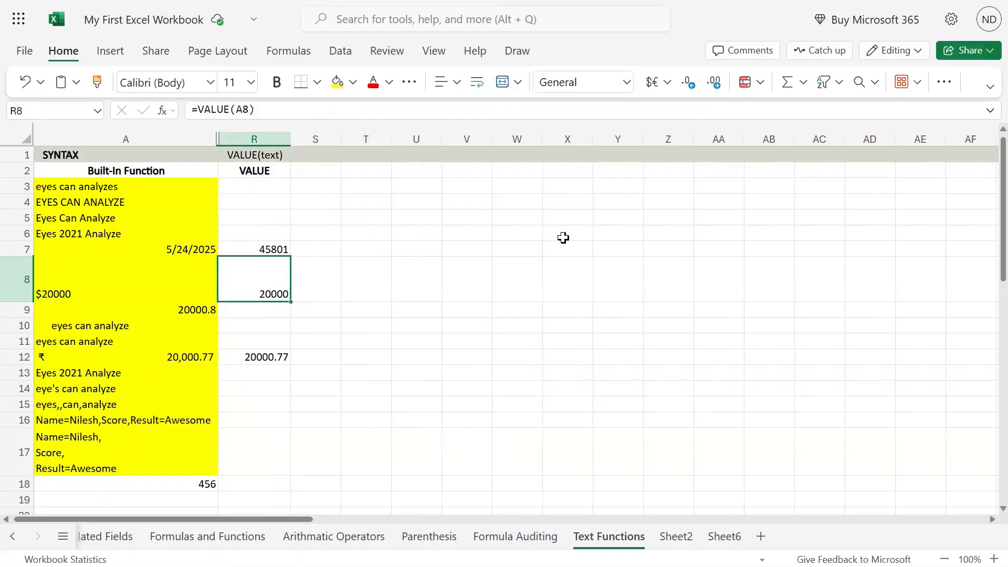
{"action": "key", "text": "ctrl+c"}
{"action": "key", "text": "Up"}
{"action": "key", "text": "Up"}
{"action": "key", "text": "Up"}
{"action": "key", "text": "Up"}
{"action": "key", "text": "Up"}
{"action": "key", "text": "ctrl+v"}
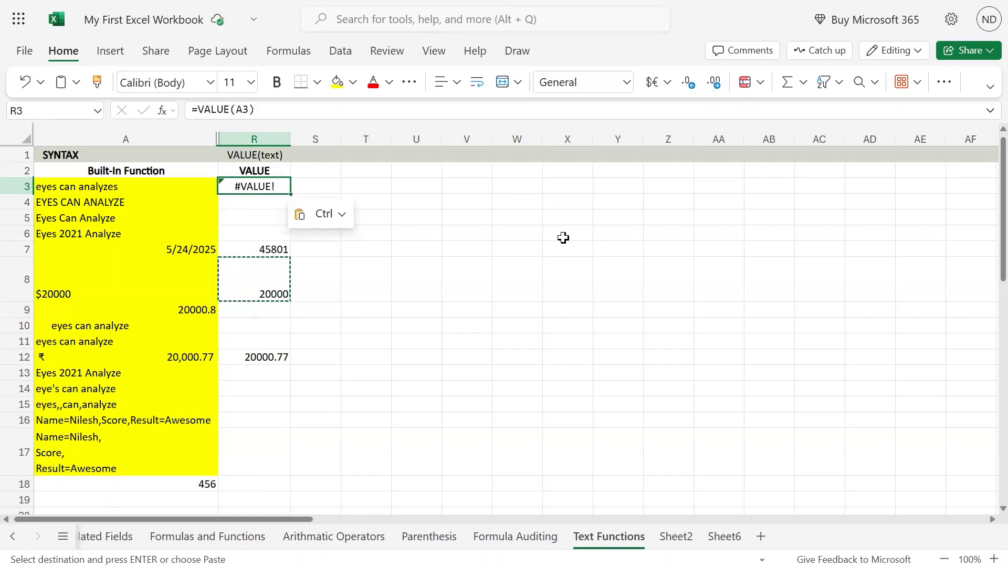
Inspect the VALUE formula in R3 and the full source text in A3 without changing either cell
{"action": "key", "text": "F2"}
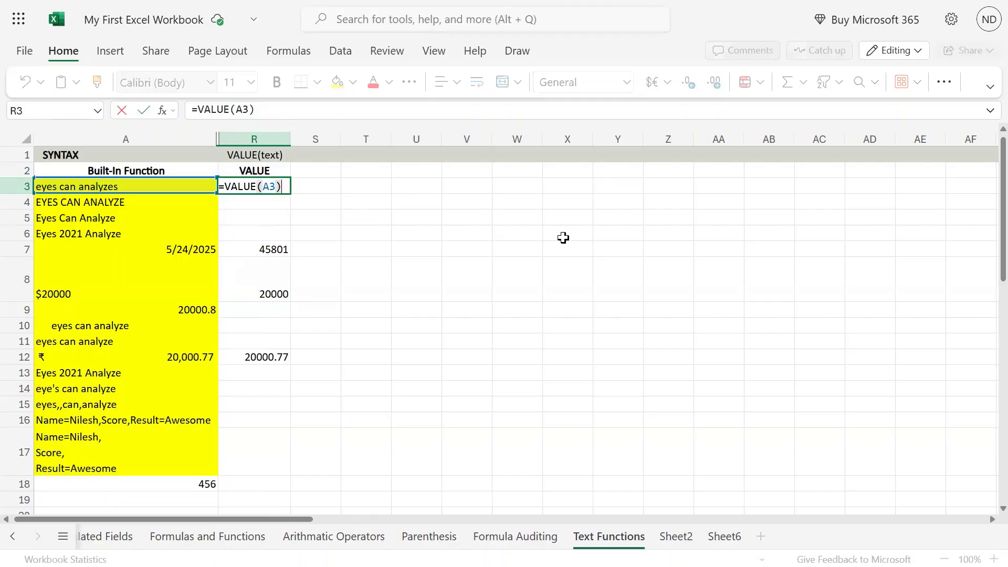
{"action": "key", "text": "Escape"}
{"action": "key", "text": "Left"}
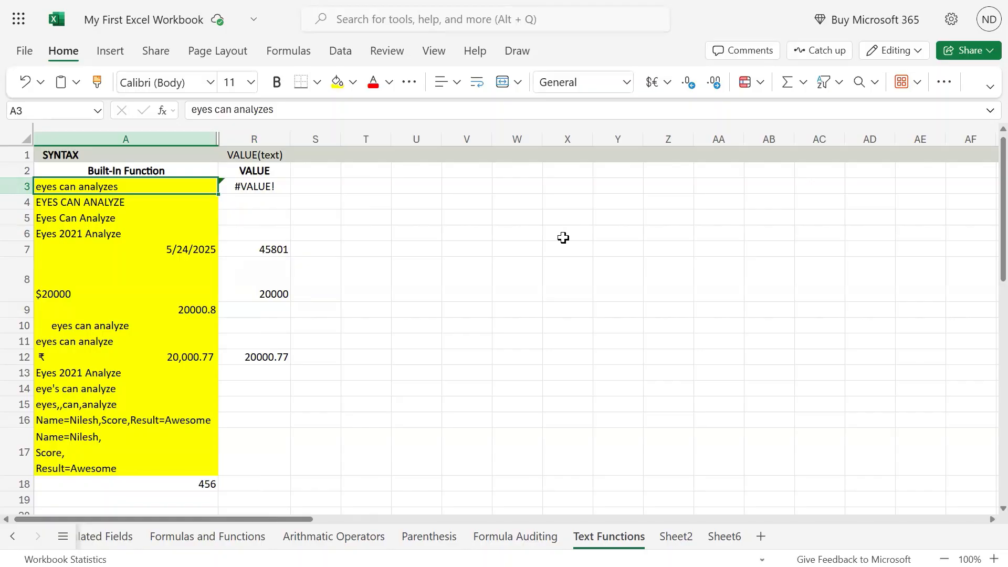
{"action": "key", "text": "F2"}
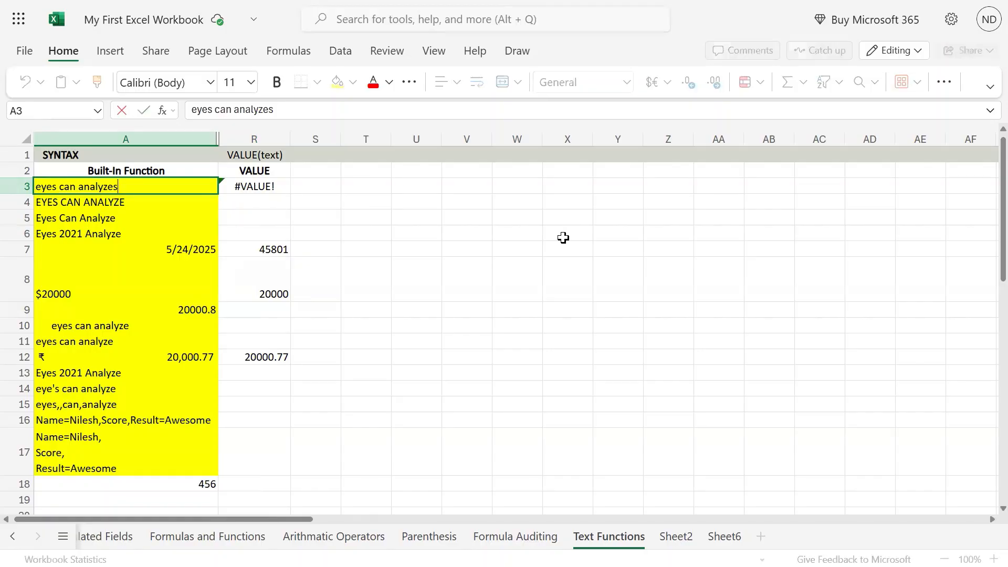
{"action": "key", "text": "shift+Left"}
{"action": "key", "text": "shift+Left"}
{"action": "key", "text": "shift+Left"}
{"action": "key", "text": "shift+Left"}
{"action": "key", "text": "shift+Left"}
{"action": "key", "text": "shift+Left"}
{"action": "key", "text": "shift+Left"}
{"action": "key", "text": "shift+Left"}
{"action": "key", "text": "shift+Left"}
{"action": "key", "text": "shift+Left"}
{"action": "key", "text": "shift+Left"}
{"action": "key", "text": "shift+Left"}
{"action": "key", "text": "shift+Left"}
{"action": "key", "text": "shift+Left"}
{"action": "key", "text": "shift+Left"}
{"action": "key", "text": "shift+Left"}
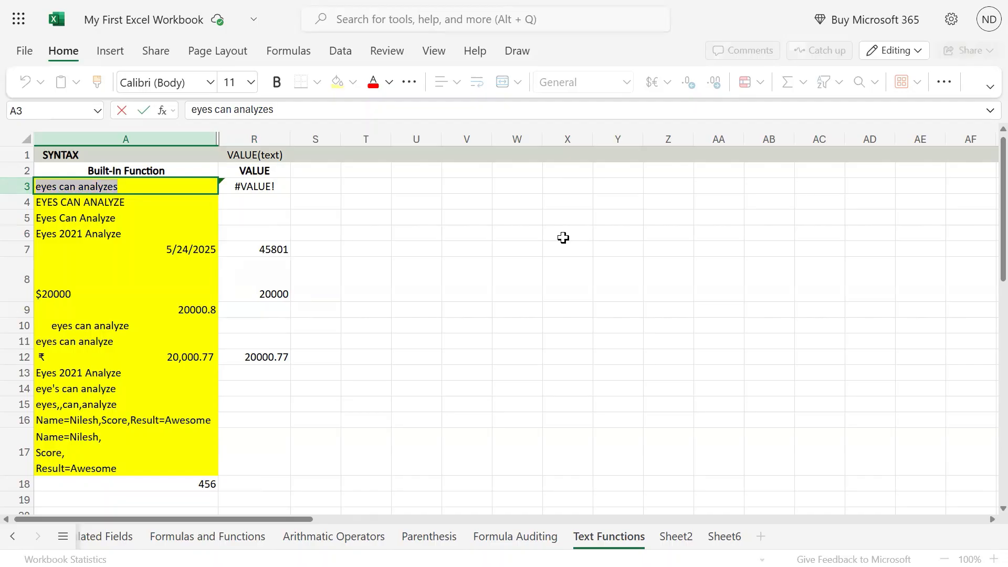
{"action": "key", "text": "End"}
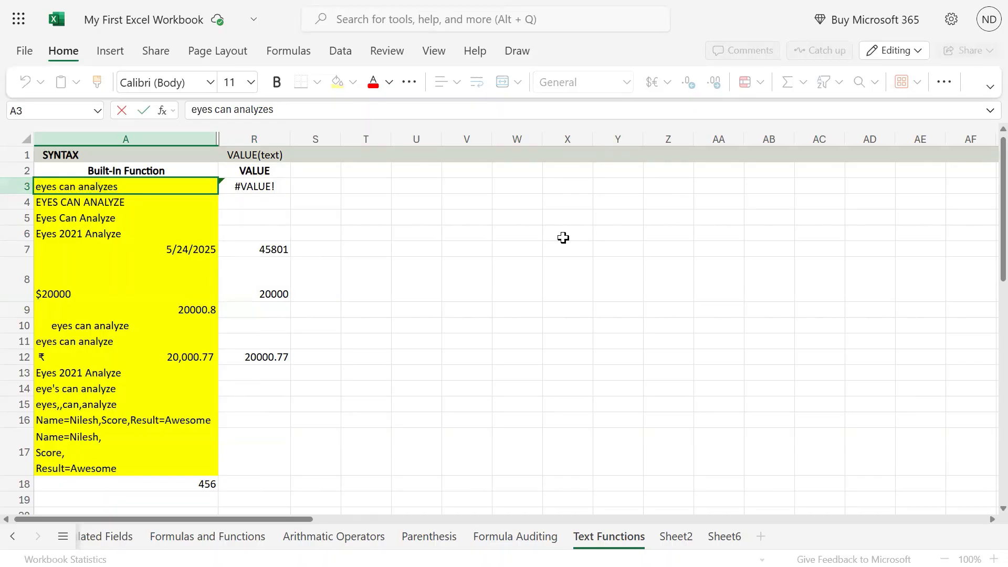
{"action": "key", "text": "Escape"}
Compare the VALUE result in R3 with its source text in A3
{"action": "key", "text": "Up"}
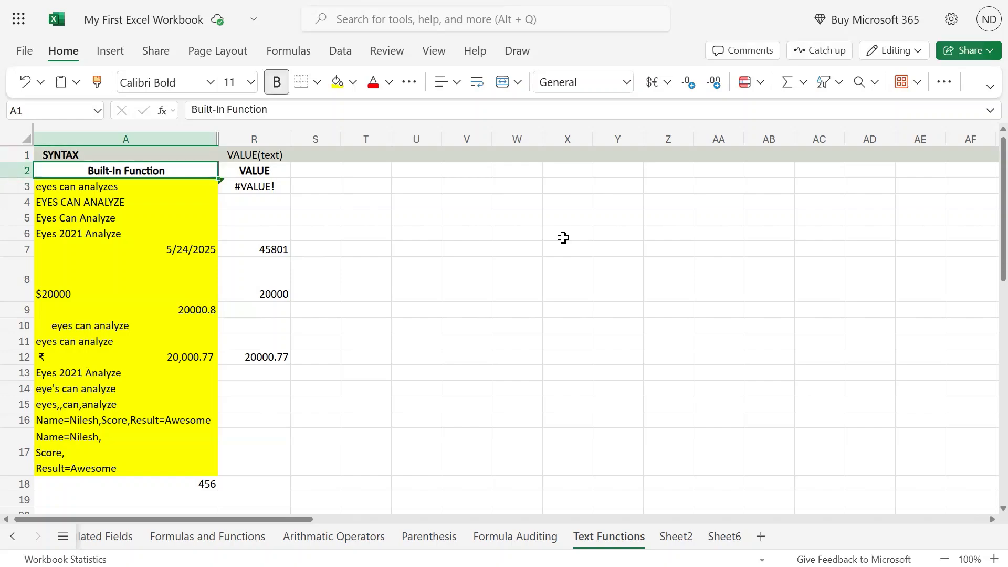
{"action": "key", "text": "Down"}
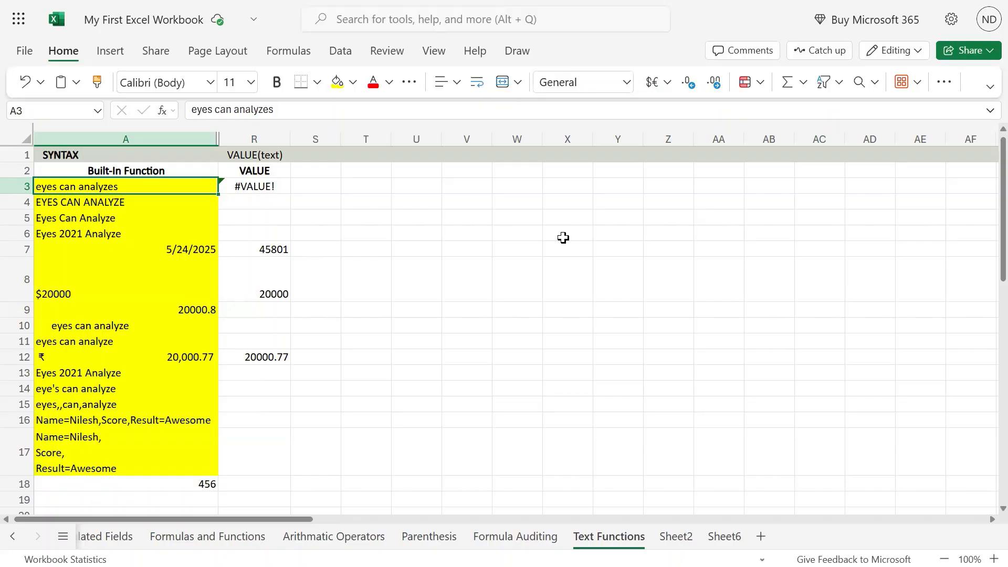
{"action": "key", "text": "Right"}
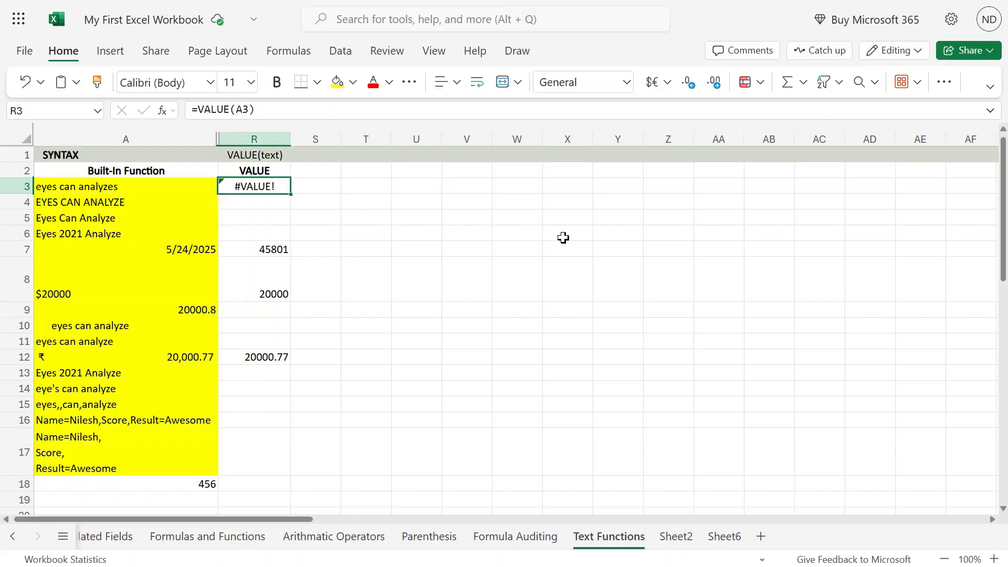
{"action": "key", "text": "Left"}
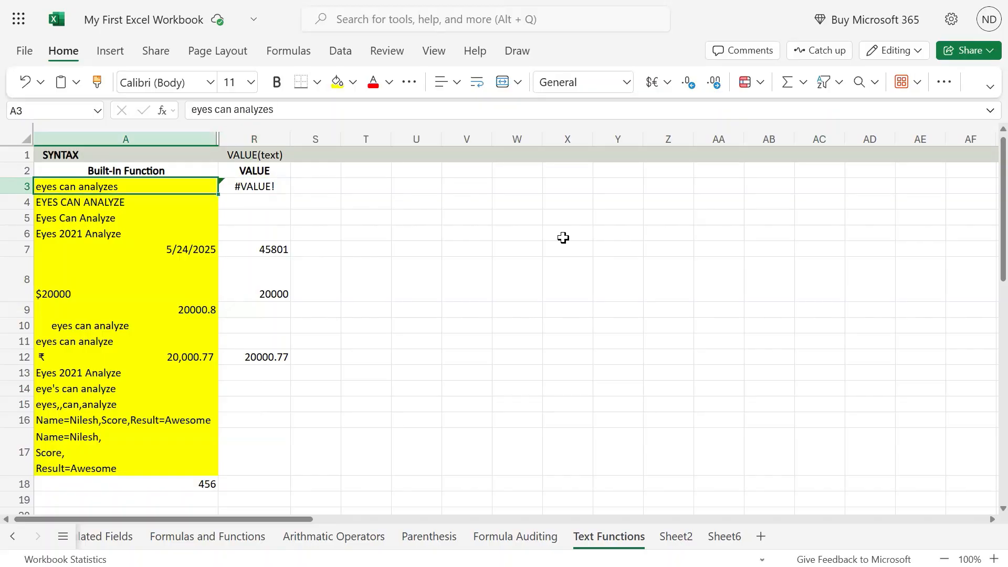
{"action": "key", "text": "Right"}
{"action": "key", "text": "Right"}
{"action": "key", "text": "Left"}
{"action": "key", "text": "Left"}
{"action": "key", "text": "Right"}
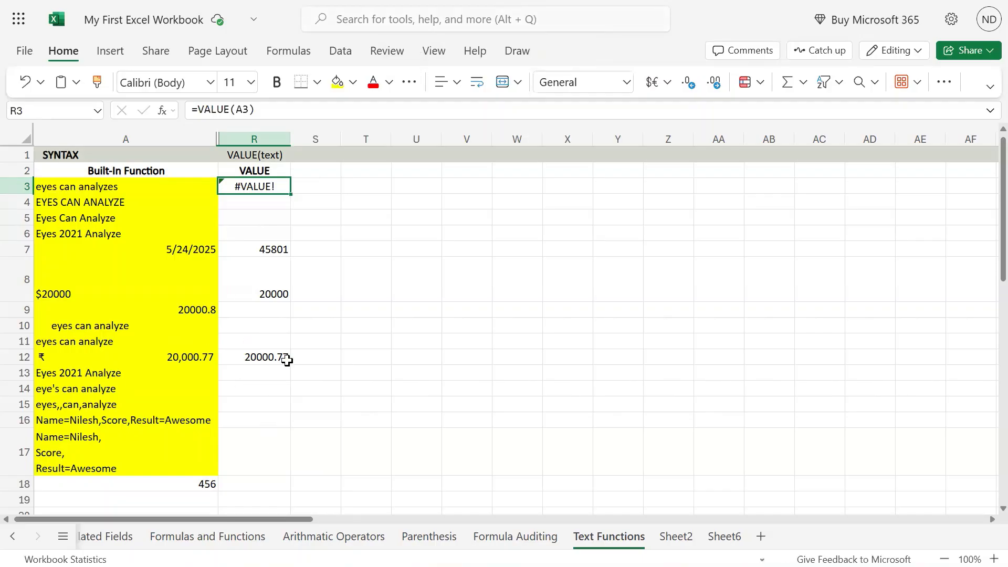
Copy the VALUE formula from R12 to R18 so it converts the 456 in A18
{"action": "left_click", "coordinate": [284, 358]}
{"action": "key", "text": "ctrl+c"}
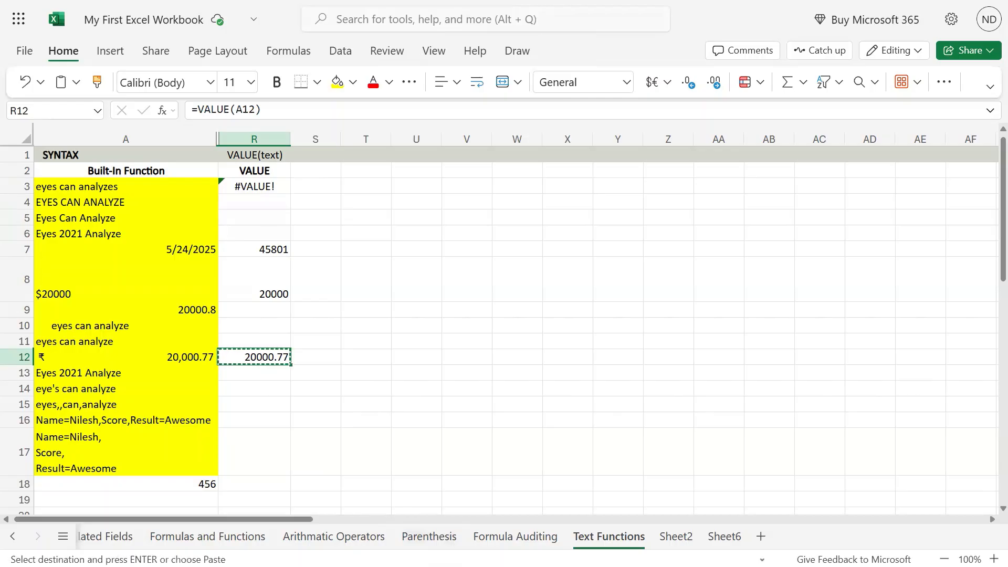
{"action": "key", "text": "Down"}
{"action": "key", "text": "Down"}
{"action": "key", "text": "Down"}
{"action": "key", "text": "Down"}
{"action": "key", "text": "Down"}
{"action": "key", "text": "Down"}
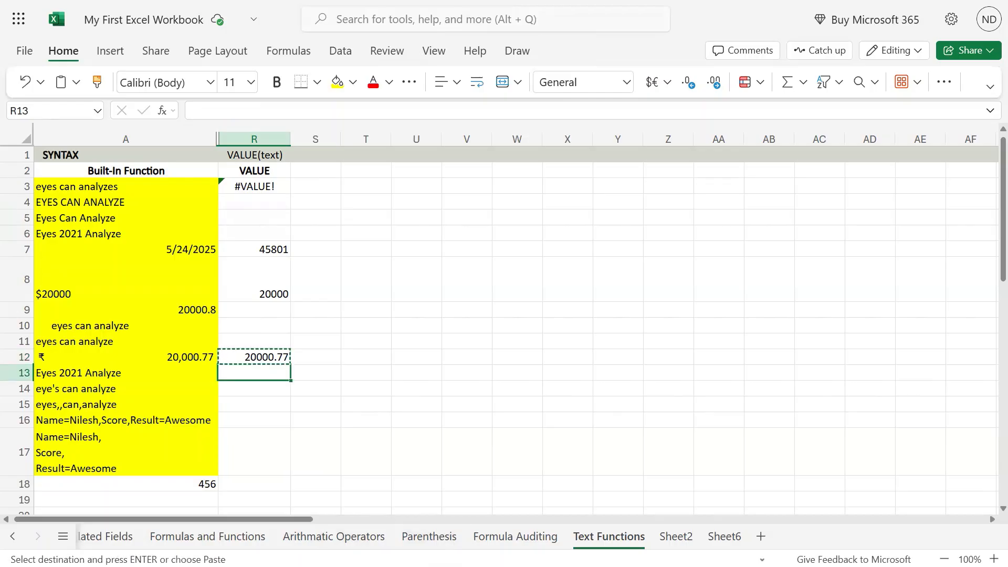
{"action": "key", "text": "ctrl+v"}
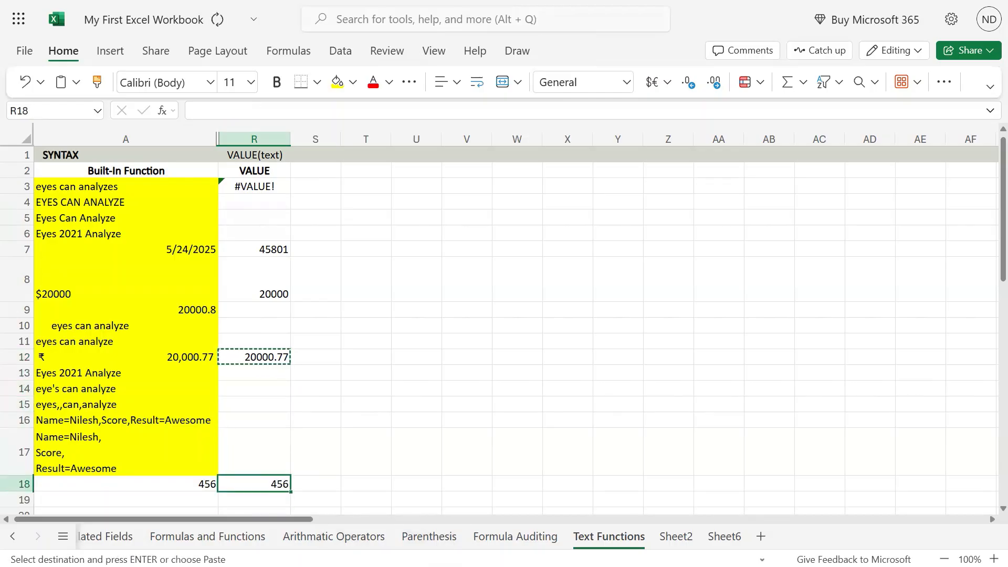
Compare the formula in R18 with its source cell A18 and the VALUE formula in R12
{"action": "key", "text": "Left"}
{"action": "key", "text": "Right"}
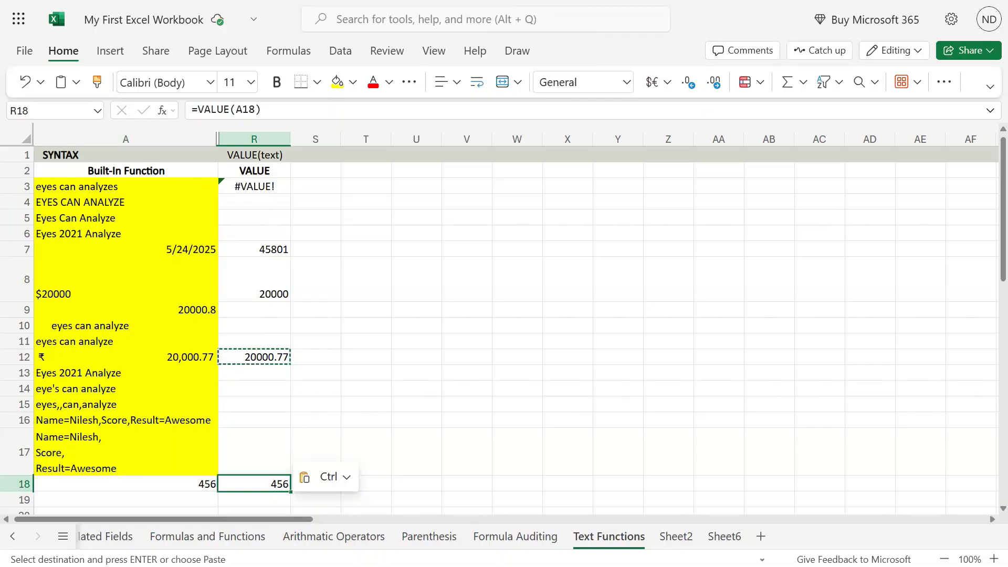
{"action": "key", "text": "ctrl+Up"}
{"action": "key", "text": "Down"}
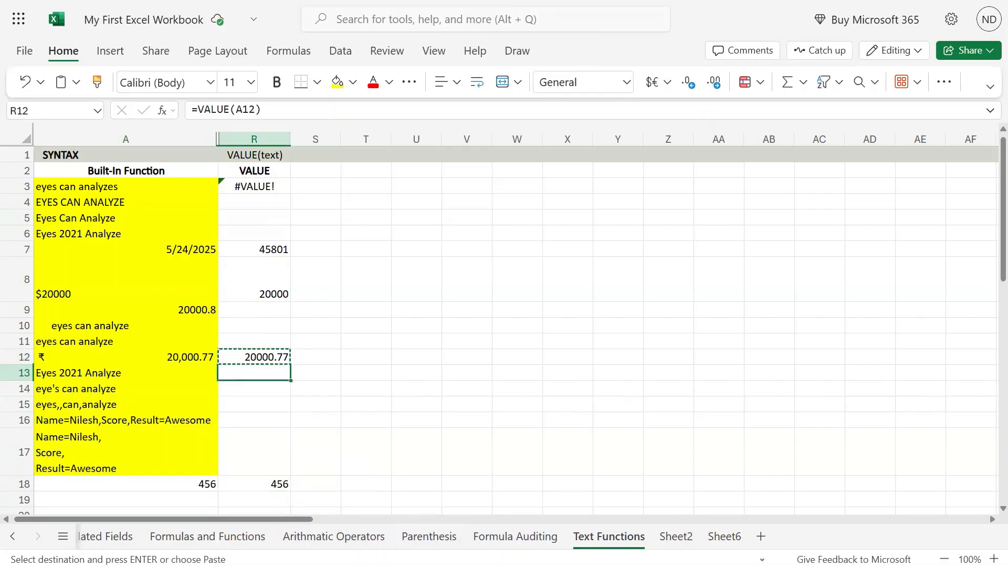
{"action": "key", "text": "ctrl+Down"}
{"action": "key", "text": "Left"}
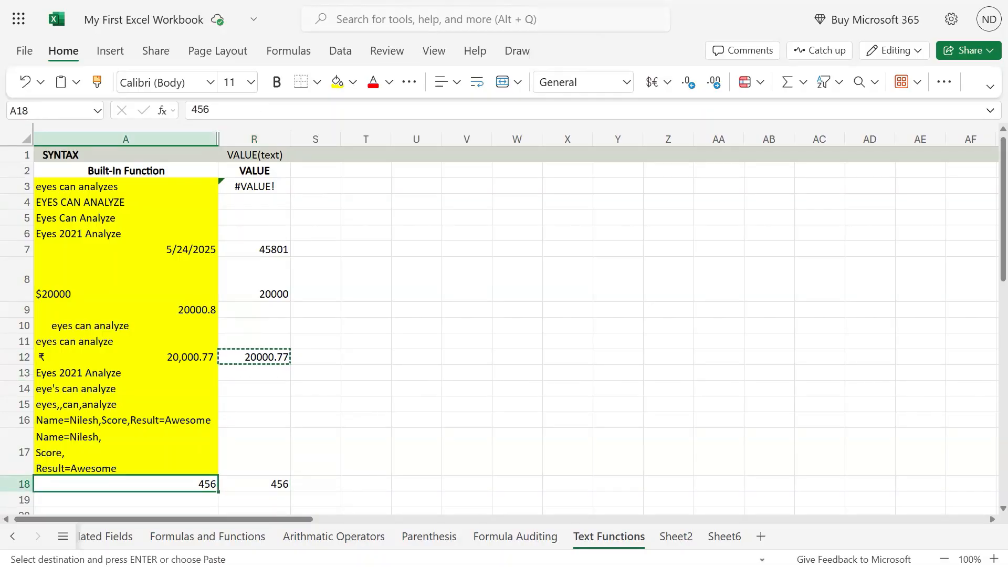
{"action": "key", "text": "Right"}
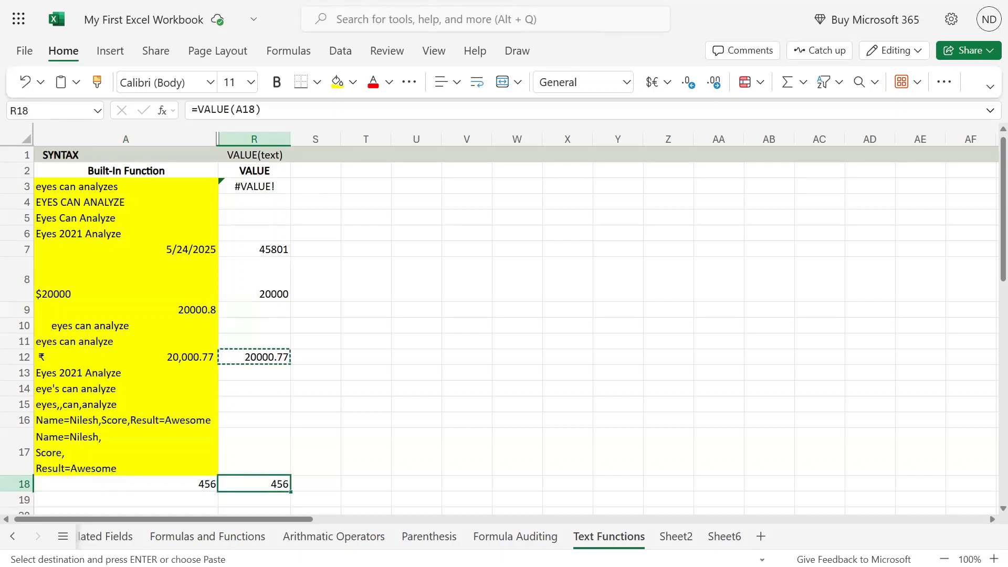
{"action": "key", "text": "ctrl+Up"}
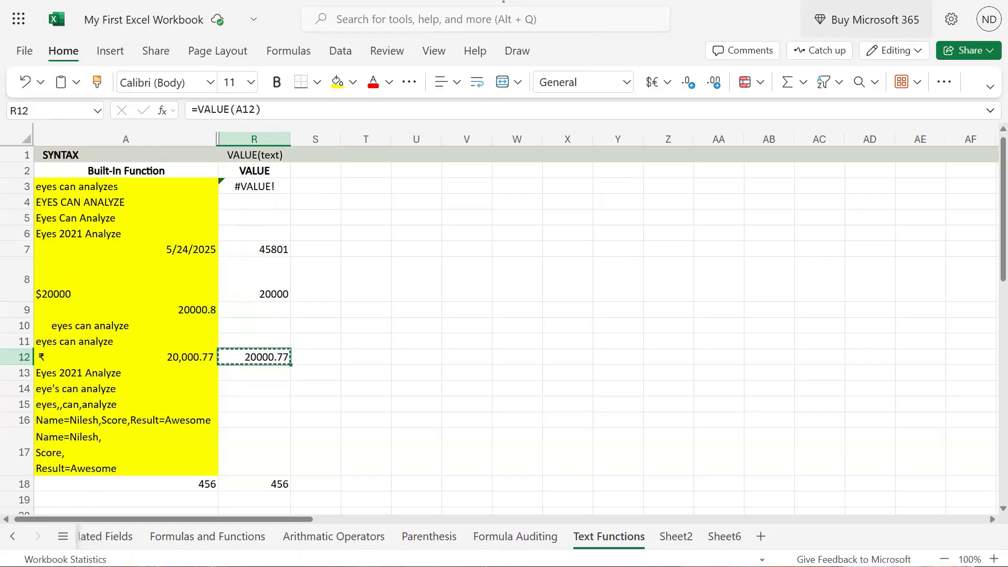
Enter the formula =VALUE(A19) in R19 to apply VALUE to the blank cell A19, and review its cell reference
{"action": "scroll", "coordinate": [310, 342], "scroll_direction": "down", "scroll_amount": 10}
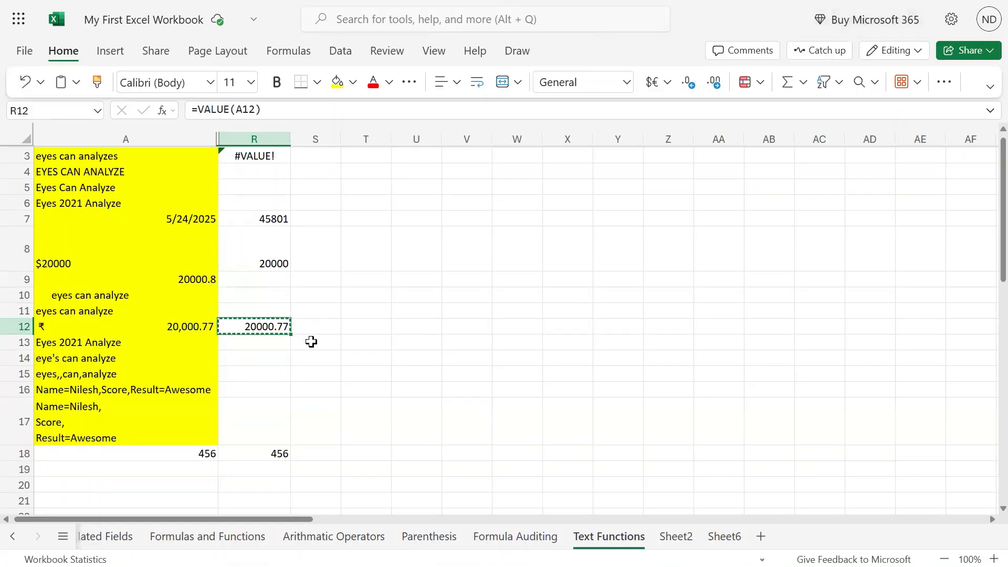
{"action": "scroll", "coordinate": [304, 307], "scroll_direction": "up", "scroll_amount": 10}
{"action": "scroll", "coordinate": [305, 306], "scroll_direction": "down", "scroll_amount": 3}
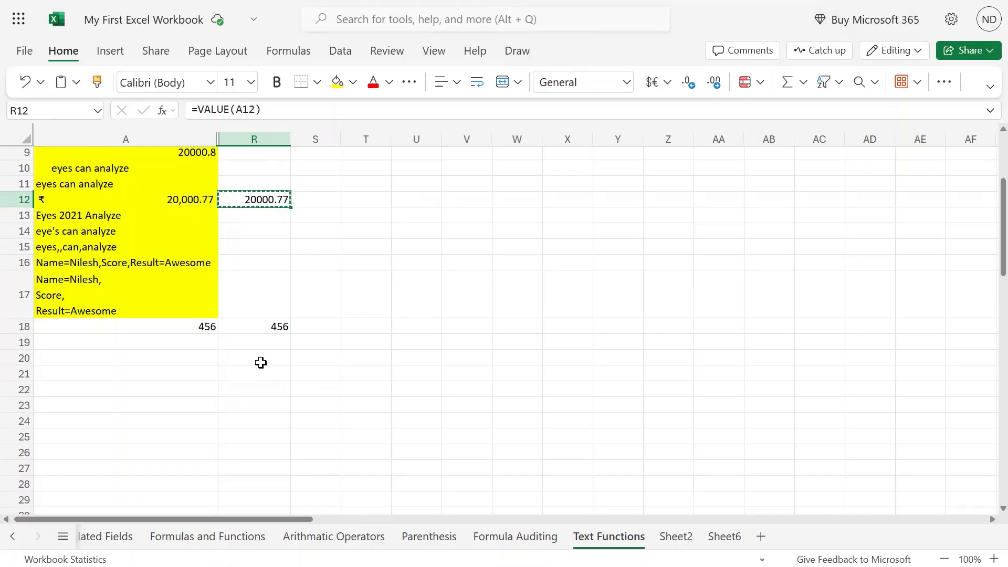
{"action": "left_click", "coordinate": [148, 342]}
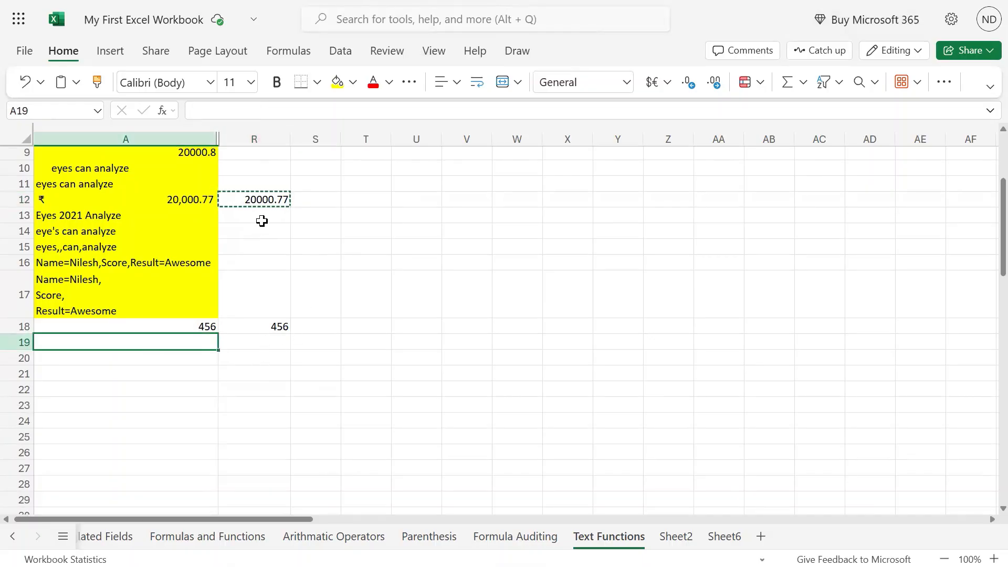
{"action": "left_click", "coordinate": [261, 200]}
{"action": "left_click", "coordinate": [281, 344]}
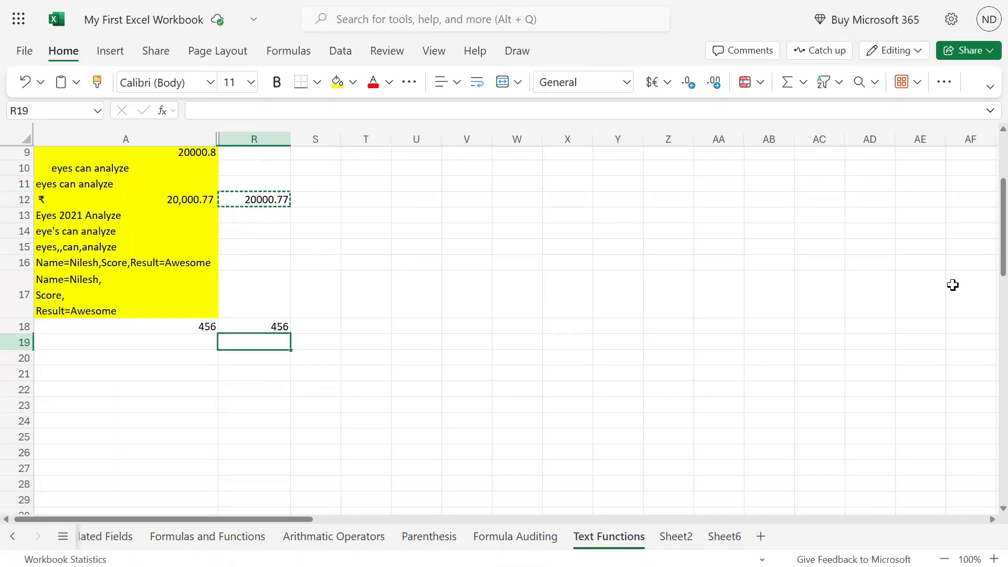
{"action": "type", "text": "=vazlu"}
{"action": "key", "text": "BackSpace"}
{"action": "key", "text": "BackSpace"}
{"action": "key", "text": "BackSpace"}
{"action": "key", "text": "BackSpace"}
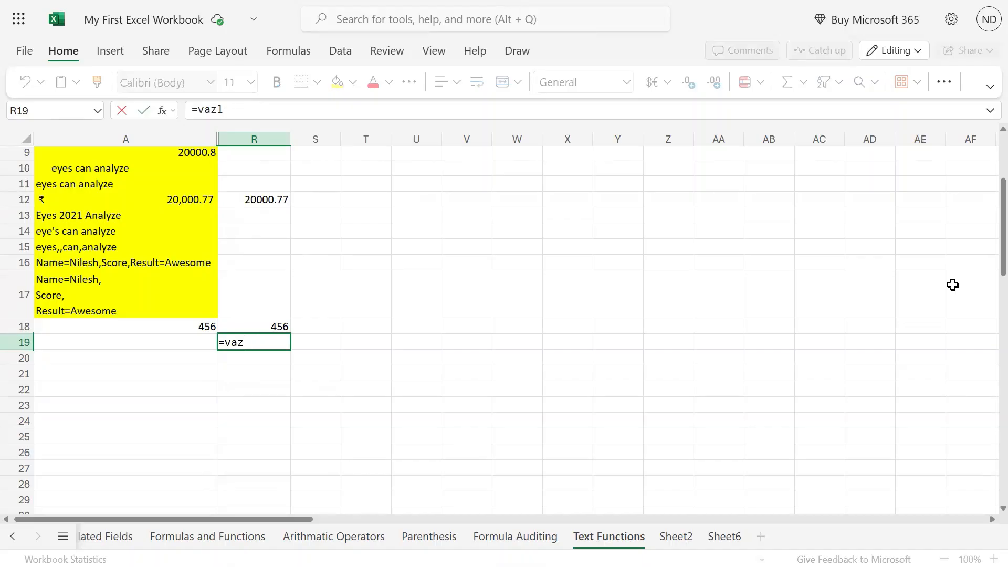
{"action": "type", "text": "keu("}
{"action": "key", "text": "BackSpace"}
{"action": "key", "text": "BackSpace"}
{"action": "key", "text": "BackSpace"}
{"action": "key", "text": "BackSpace"}
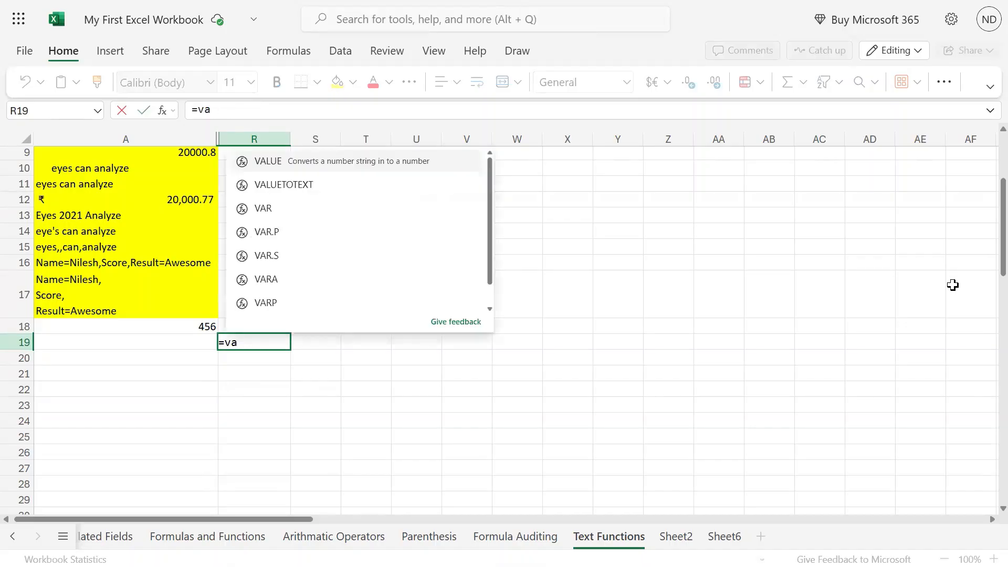
{"action": "type", "text": "lue(A19"}
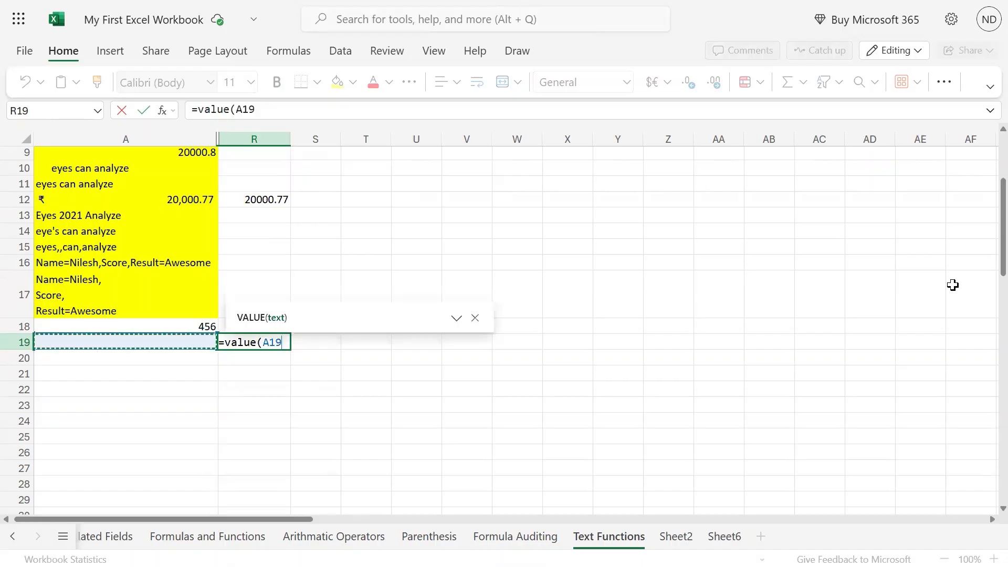
{"action": "key", "text": "Return"}
{"action": "key", "text": "Up"}
{"action": "key", "text": "F2"}
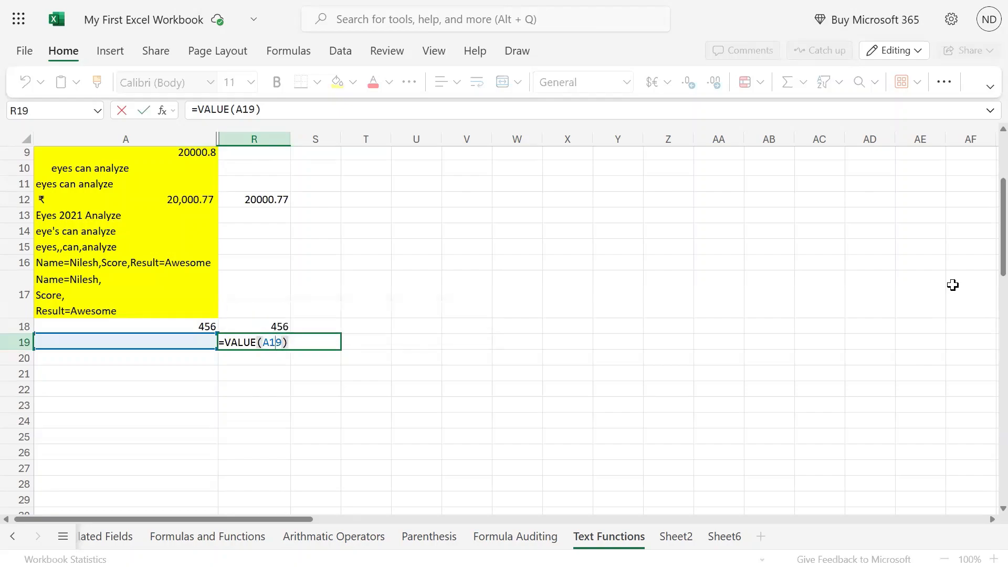
{"action": "key", "text": "Escape"}
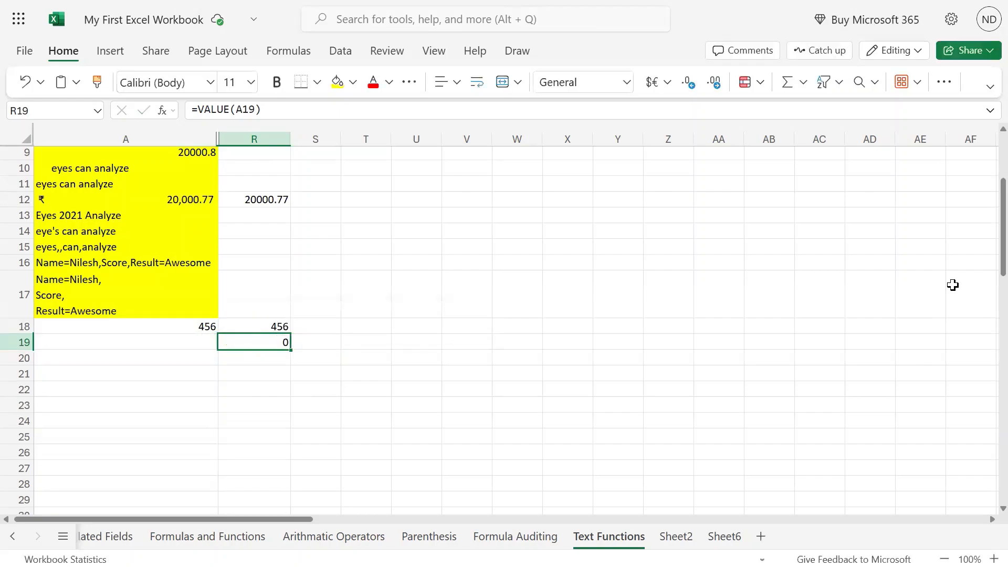
Test the VALUE formula in R19 with a pair of double quotation marks ("") in A19, and clear A19 again
{"action": "key", "text": "Left"}
{"action": "type", "text": "\"\""}
{"action": "key", "text": "Return"}
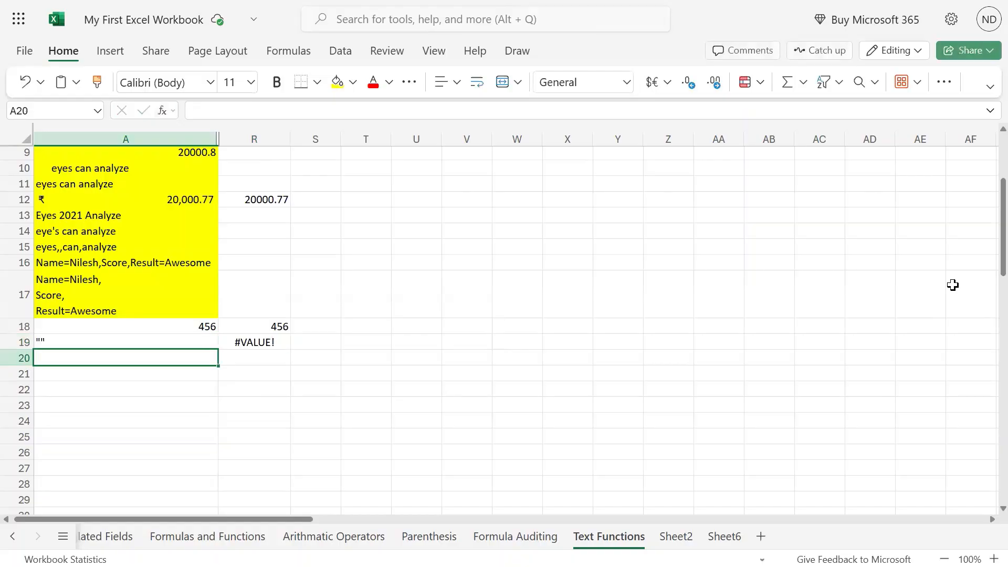
{"action": "key", "text": "Up"}
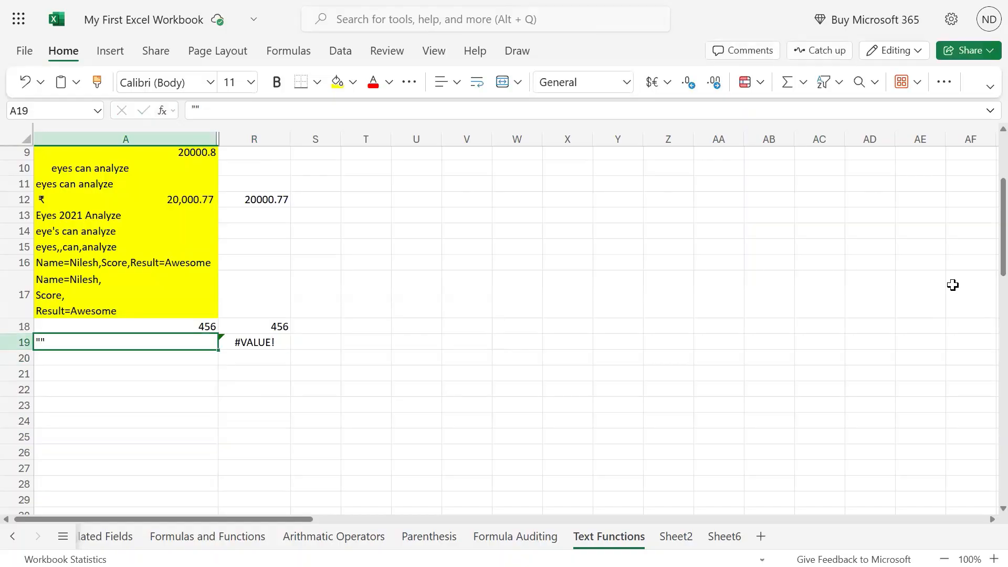
{"action": "key", "text": "Delete"}
{"action": "scroll", "coordinate": [313, 344], "scroll_direction": "up", "scroll_amount": 3}
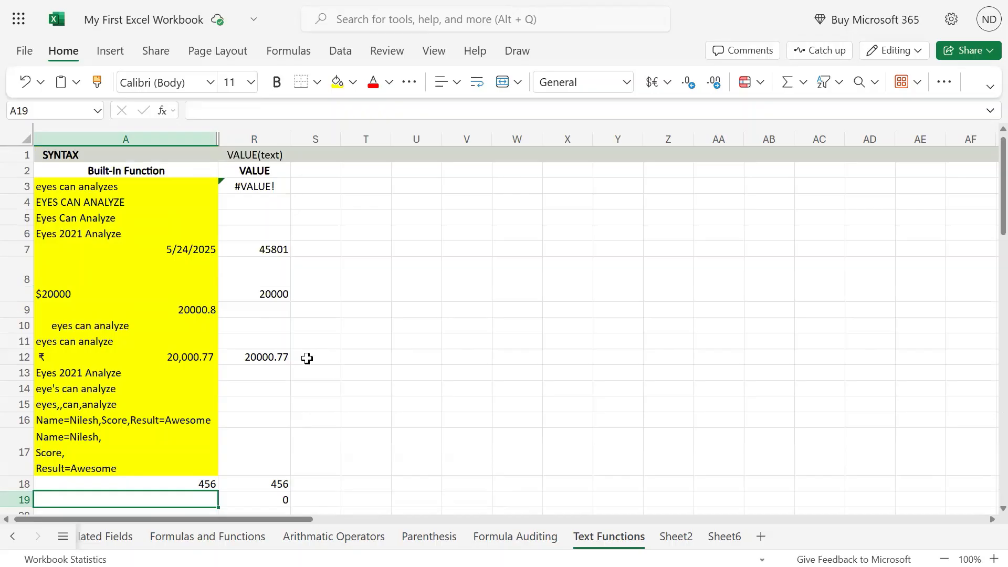